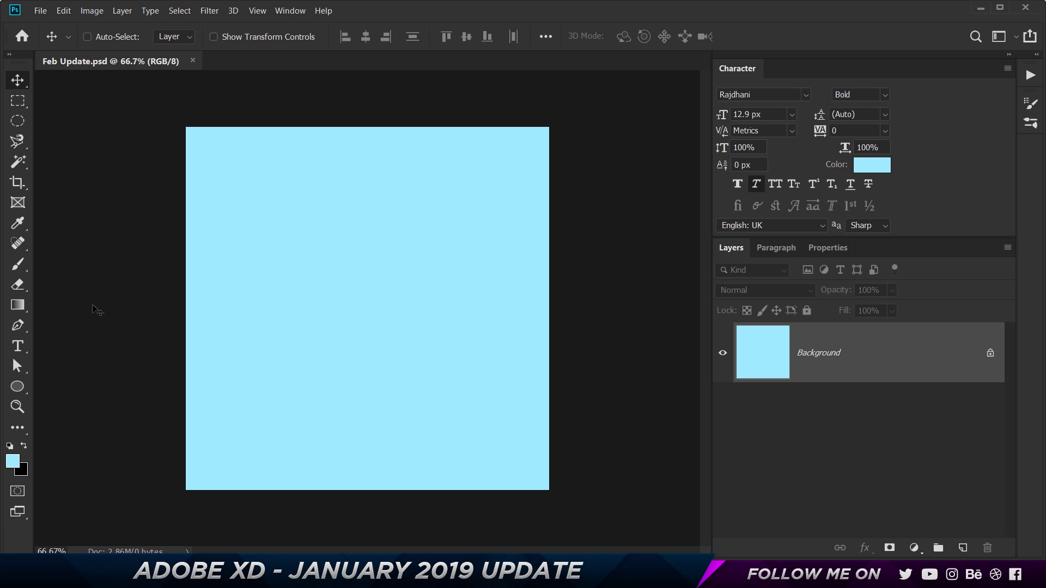
- Draw an 814 px circle and centre it horizontally and vertically on the canvas
key(u)
drag(230, 156, 518, 472)
key(v)
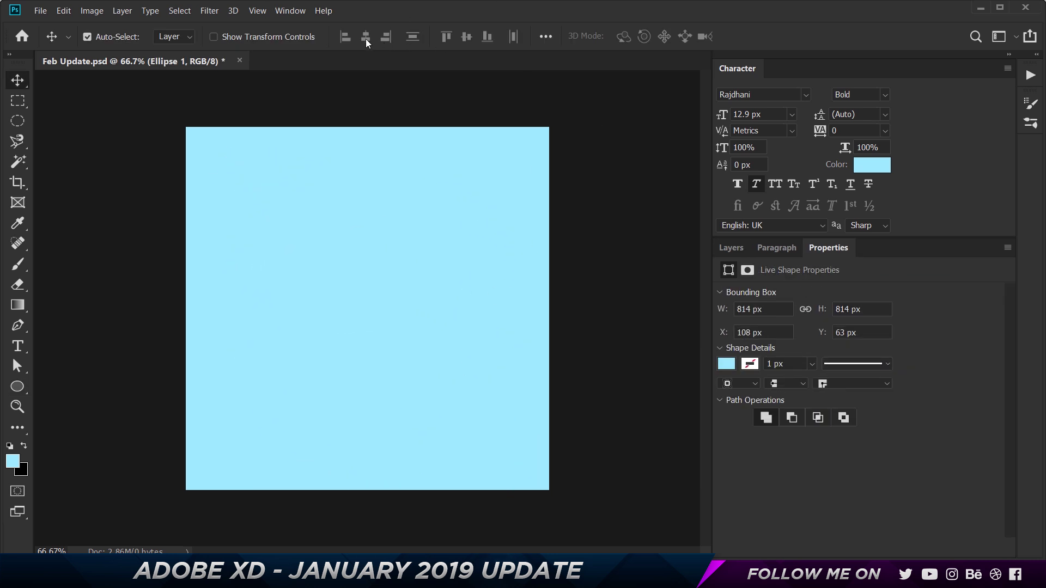
key(ctrl+a)
click(366, 37)
click(467, 37)
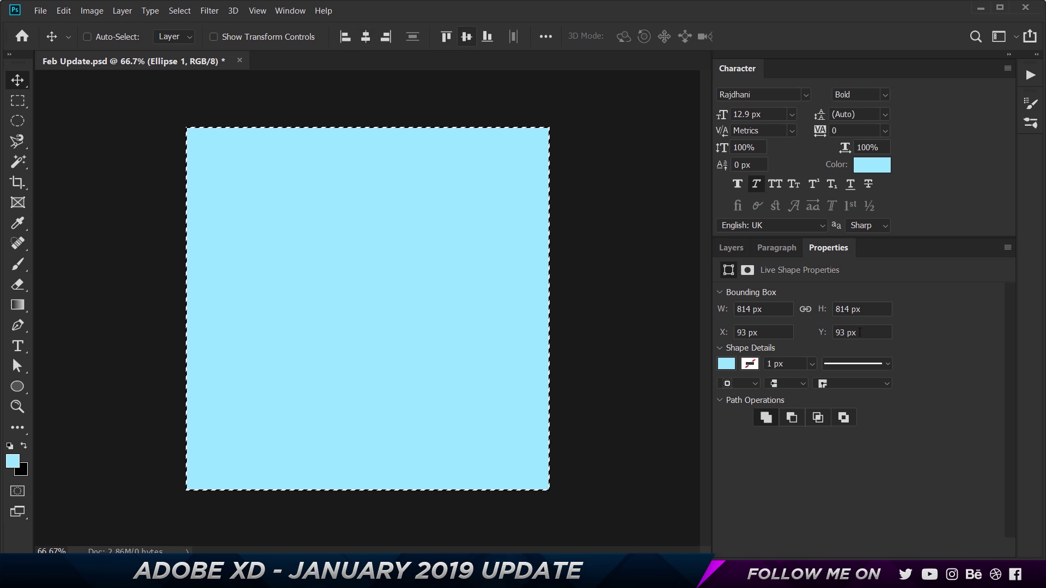
- Convert the Ellipse 1 layer into a smart object
click(730, 248)
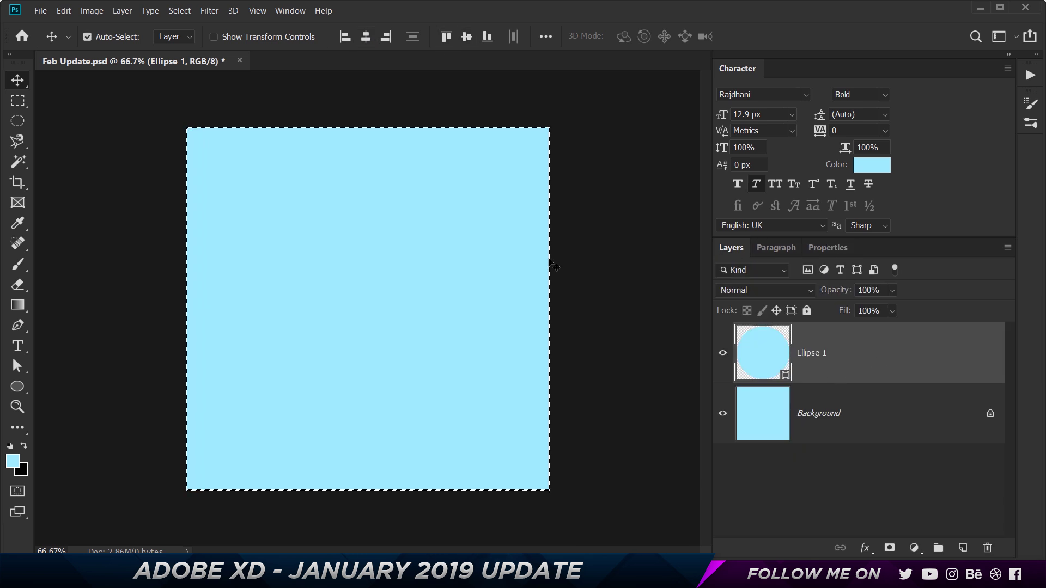
key(ctrl+d)
right_click(853, 345)
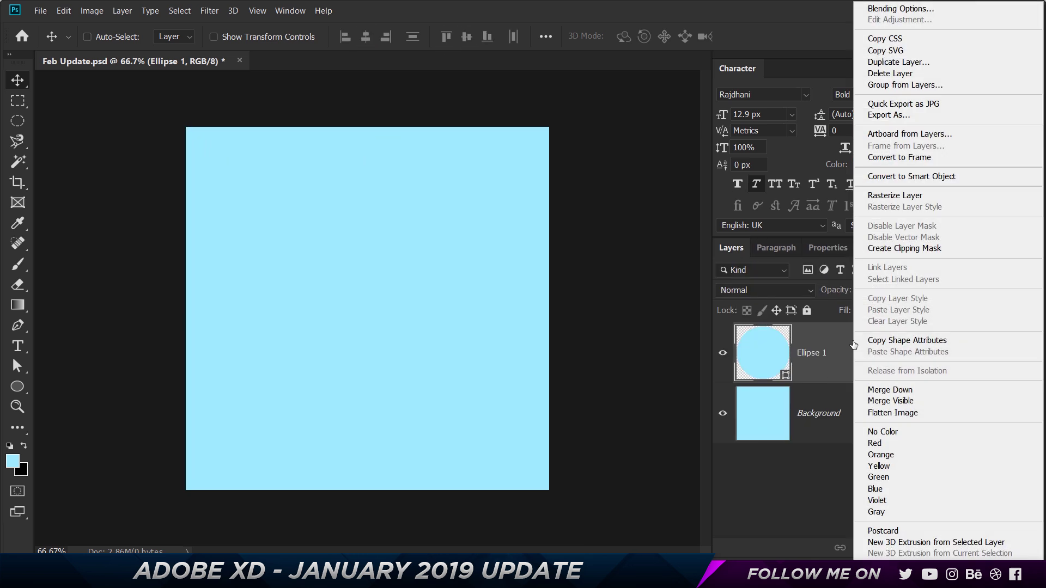
click(904, 179)
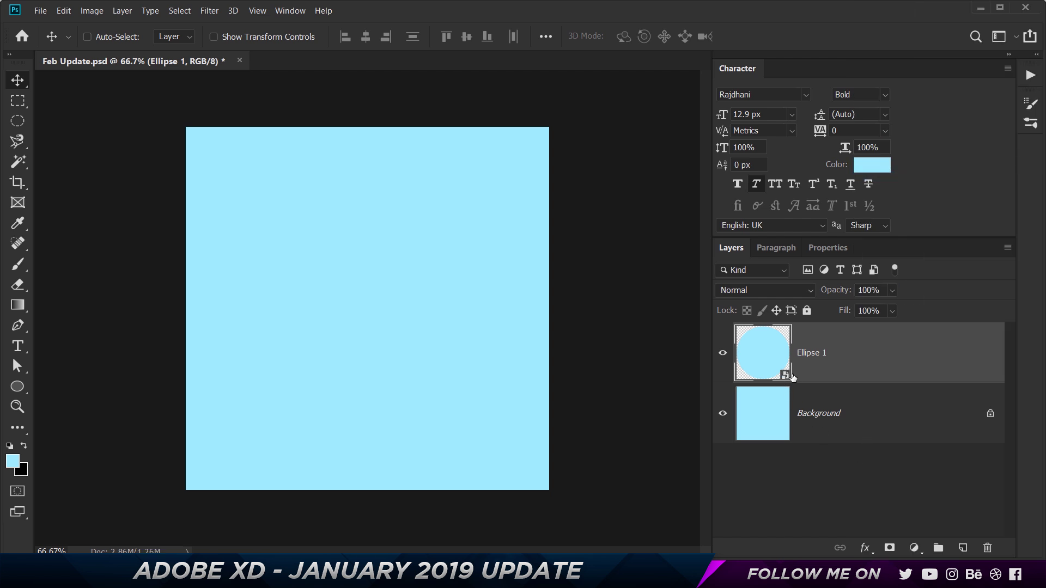
- In the smart object's contents, place the desk photo and clip it to the circle
double_click(762, 356)
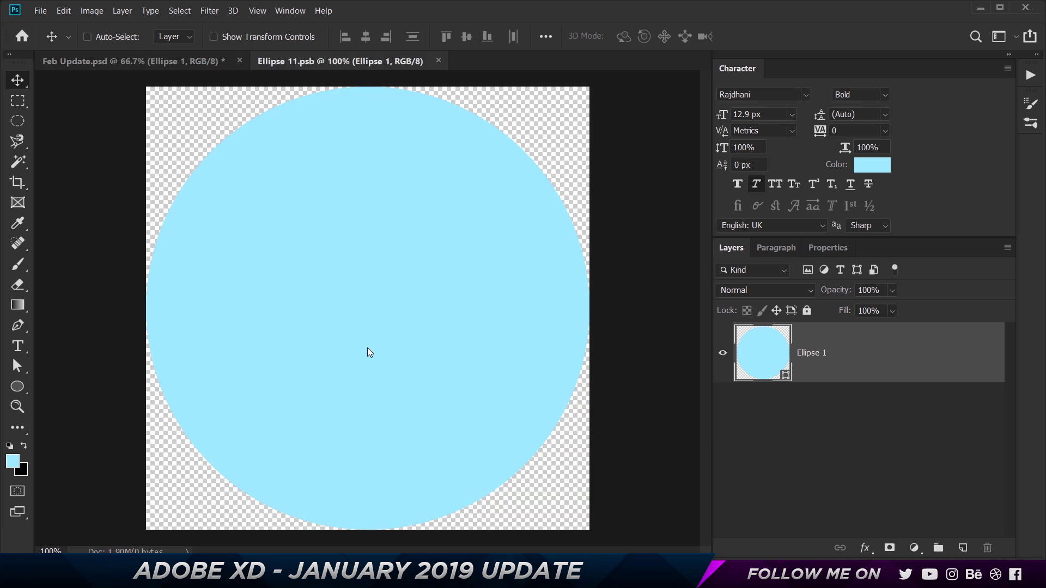
drag(714, 384, 697, 65)
key(Return)
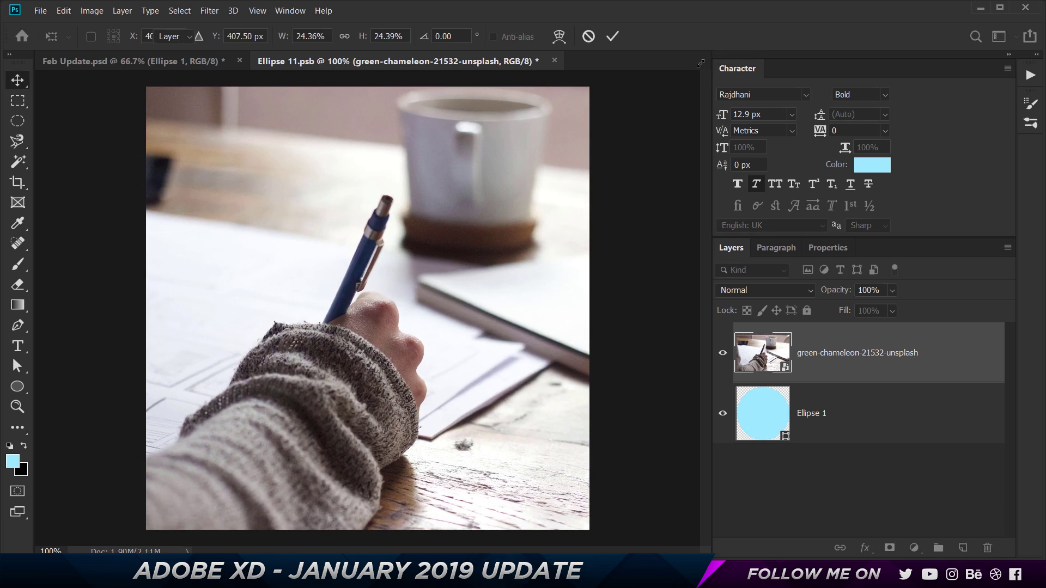
alt+click(828, 382)
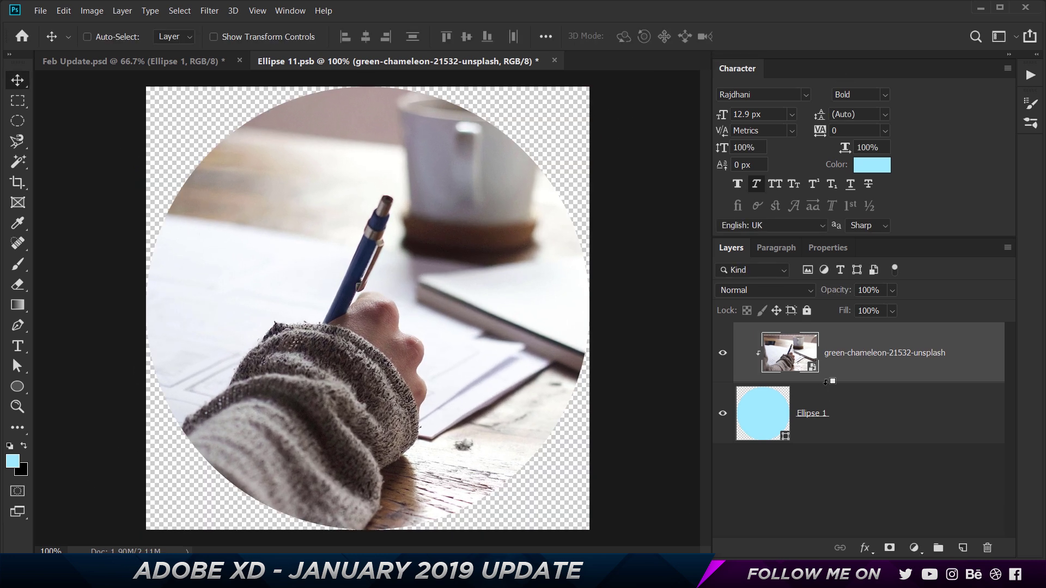
- Save the smart object contents and close the Ellipse 11.psb document
key(ctrl+s)
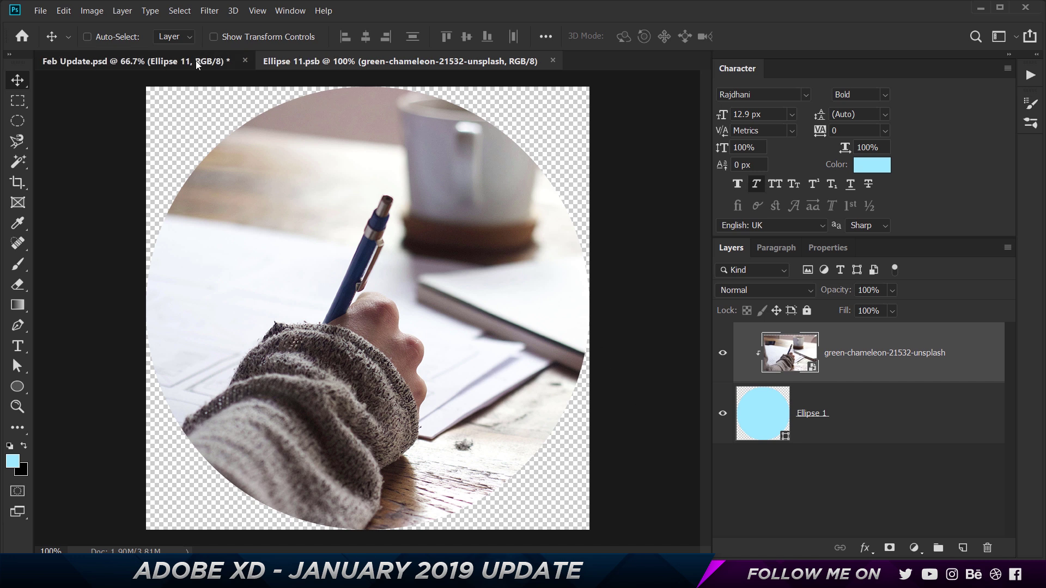
key(ctrl+Tab)
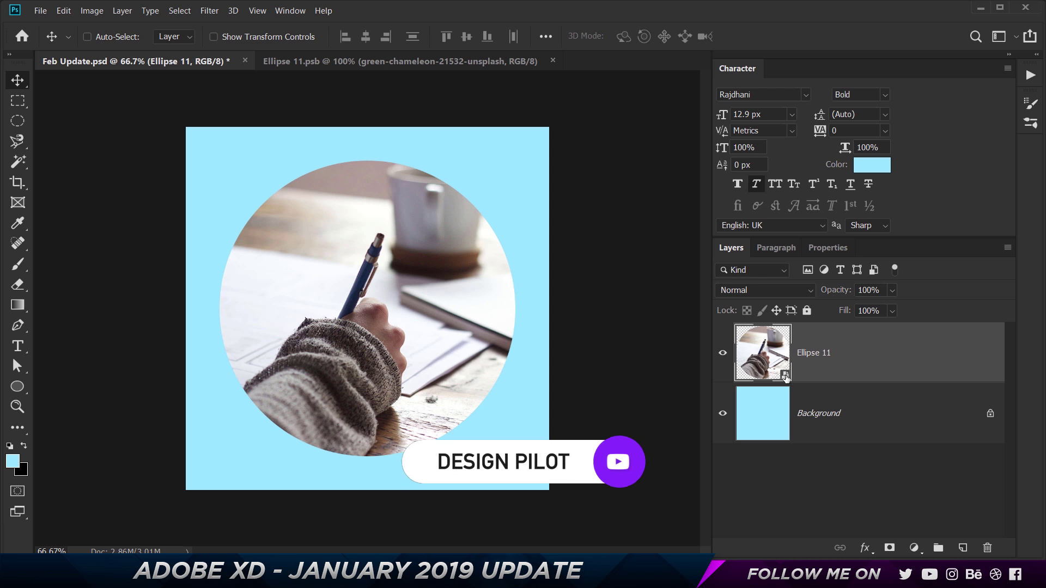
key(ctrl)
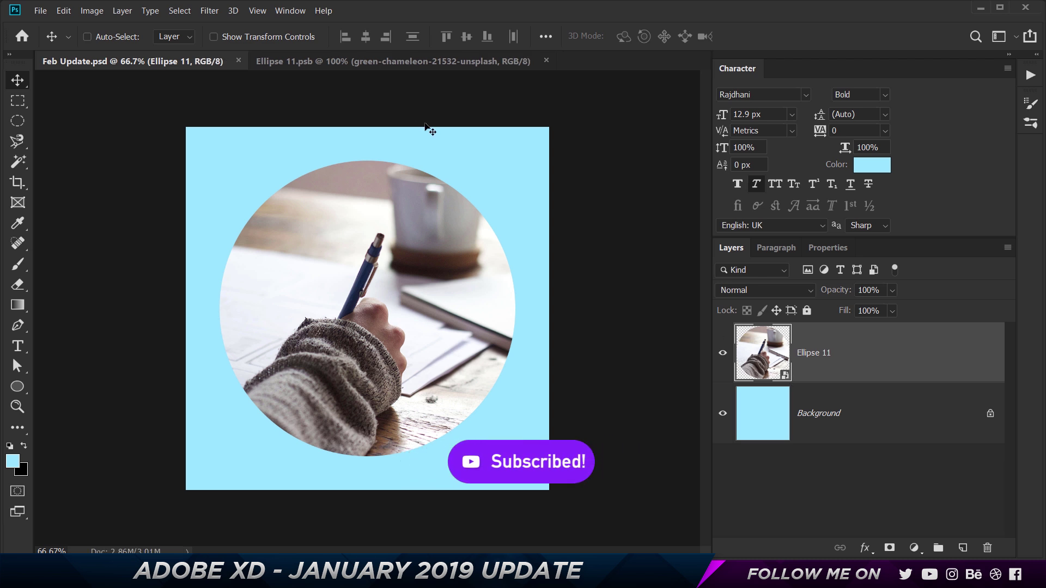
click(552, 60)
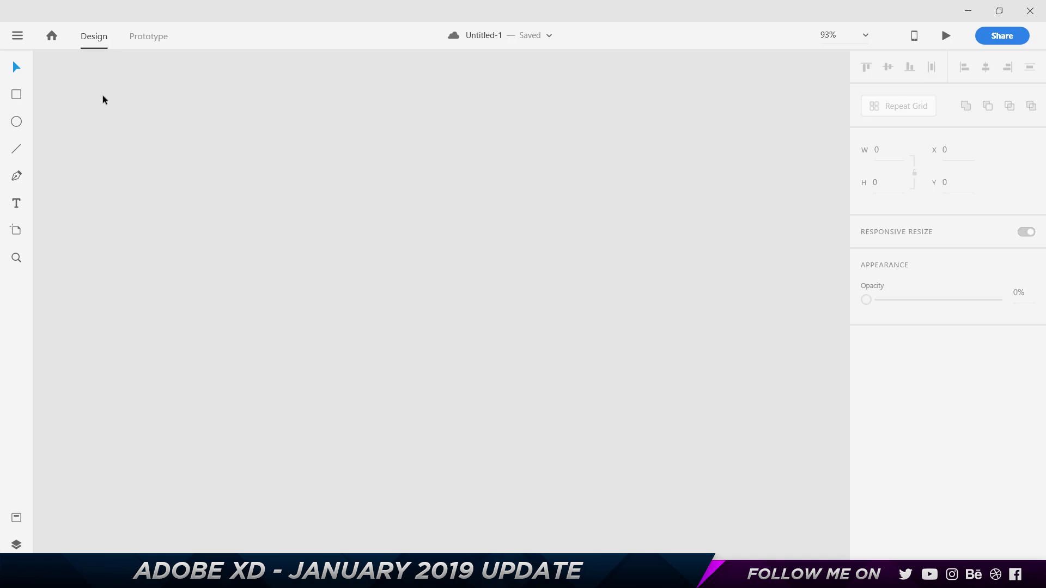
- Start an Import from the main menu and pick Feb Update.psd from the Desktop
click(18, 36)
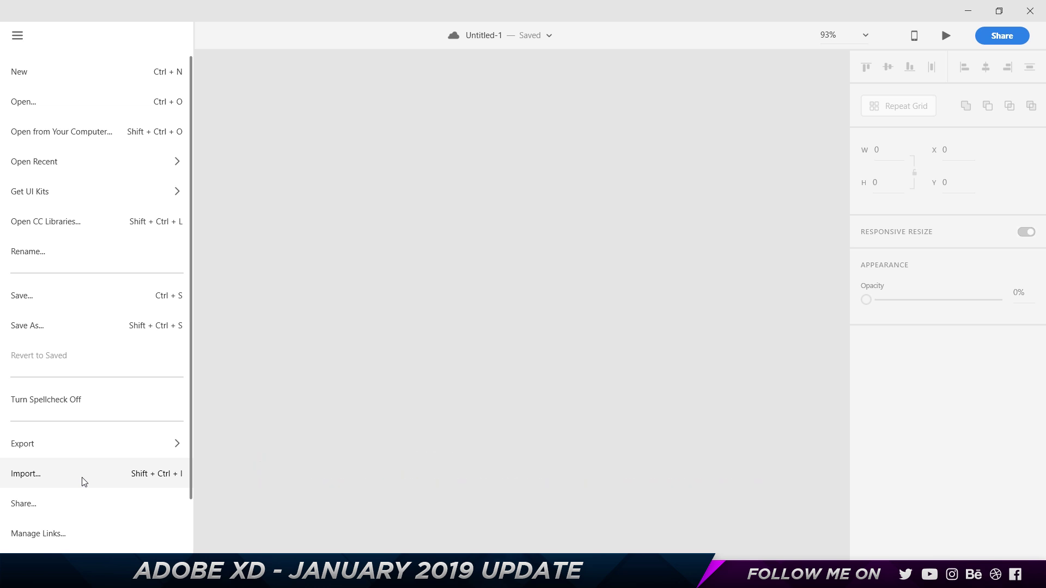
click(85, 482)
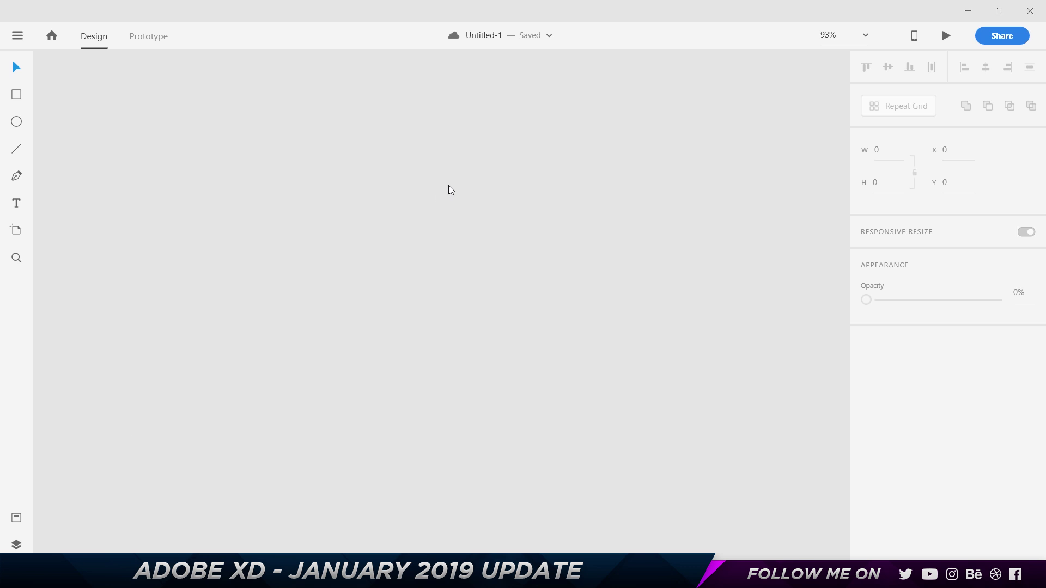
scroll(385, 147, down, 3)
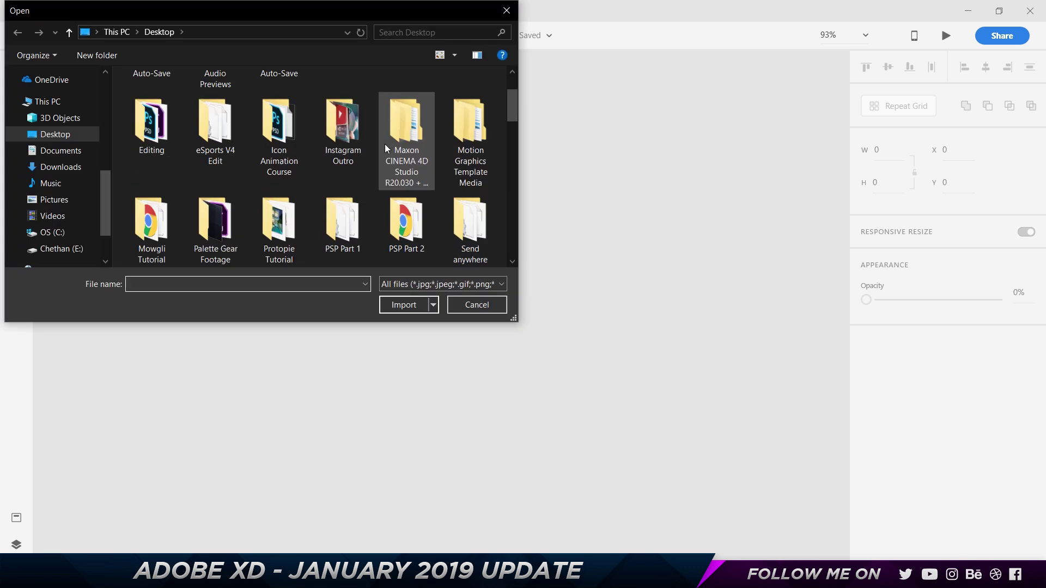
scroll(385, 147, down, 6)
click(470, 125)
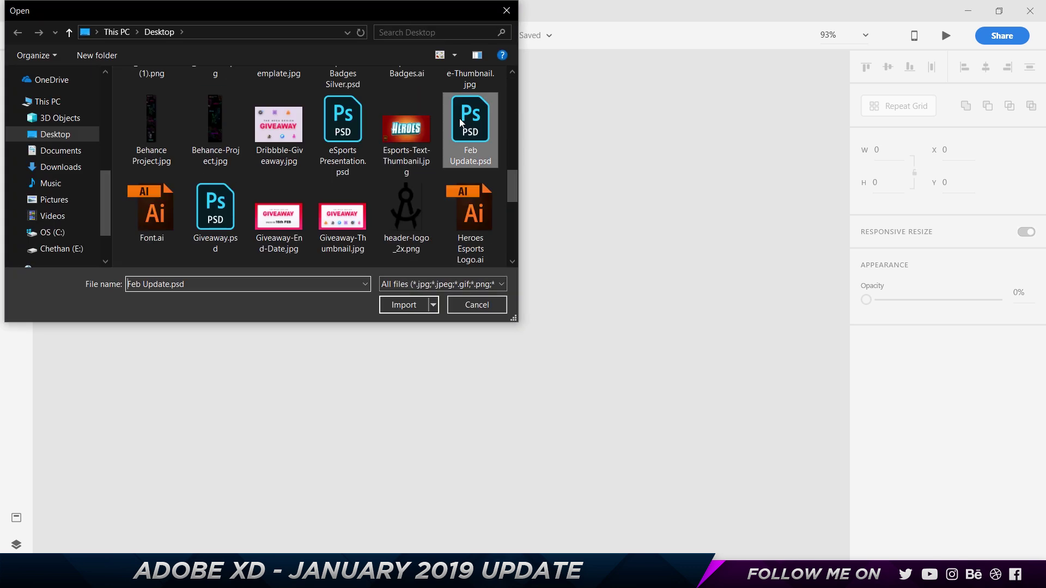
- Import Feb Update.psd and move the iPhone X/XS – 1 artboard away from it
click(403, 302)
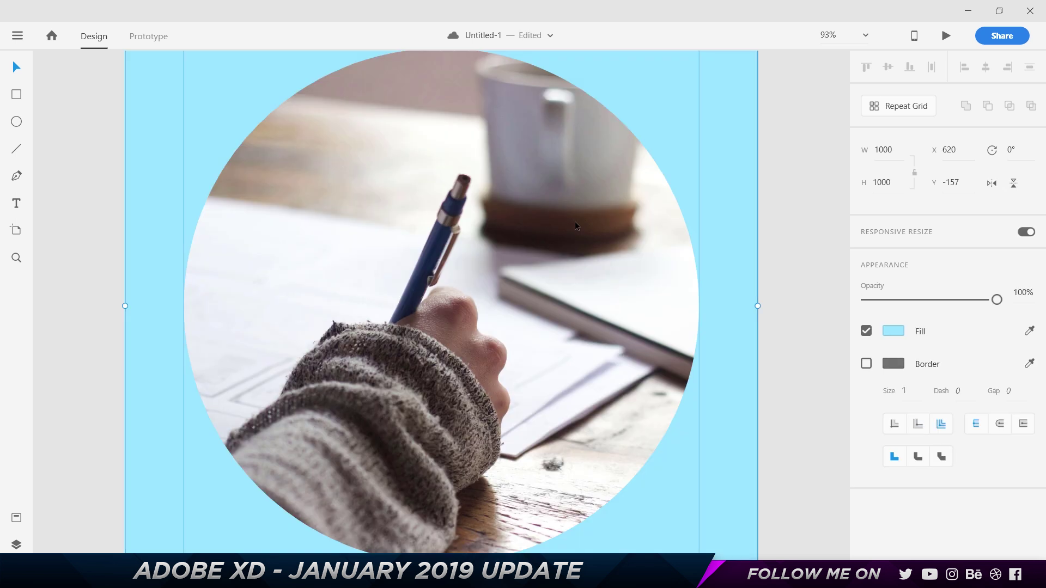
key(ctrl+0)
click(208, 154)
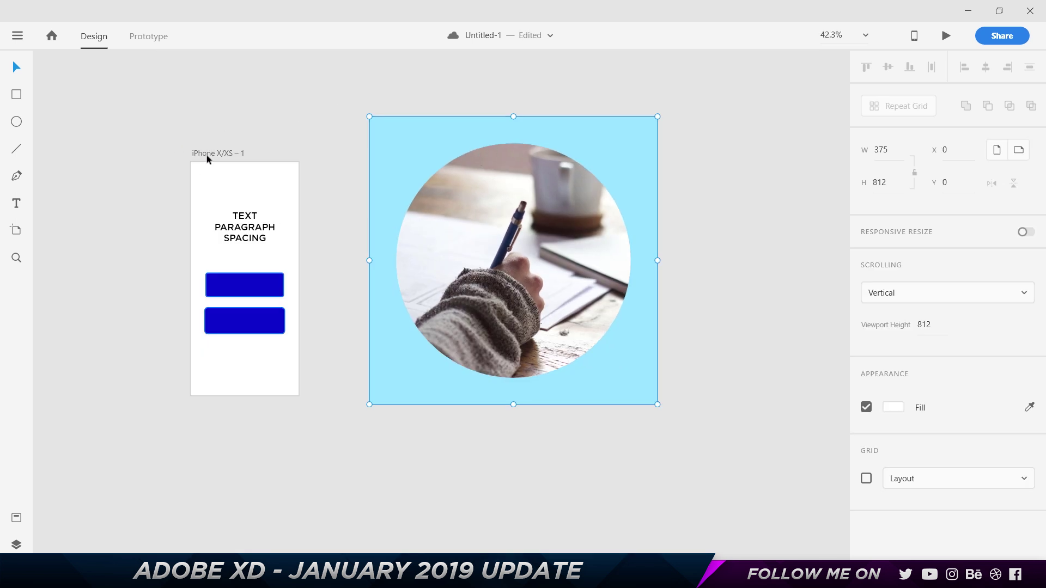
drag(227, 154, 62, 582)
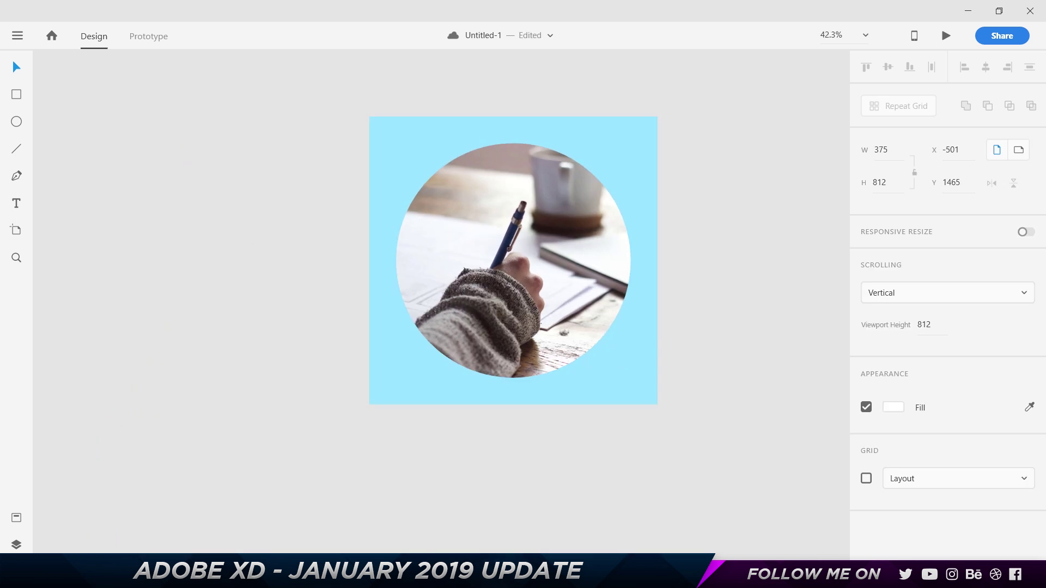
- Deselect the artboard and bring the imported light-blue square into view
click(338, 150)
scroll(294, 161, right, 3)
scroll(234, 223, right, 3)
scroll(326, 245, left, 5)
scroll(530, 211, up, 2)
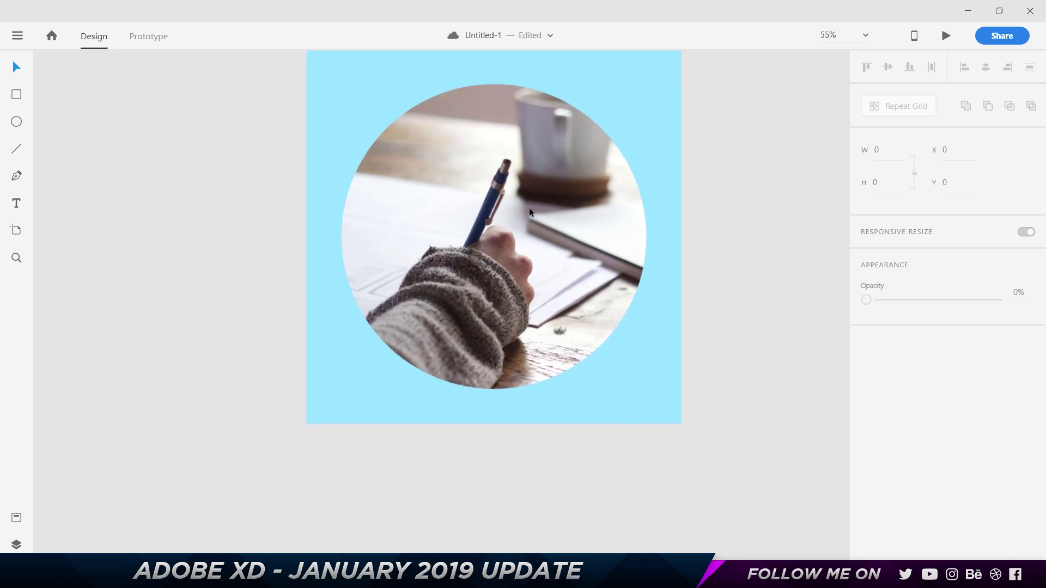
- Show the Layers panel and expand the Feb Update and Ellipse 11 groups
click(530, 211)
click(16, 545)
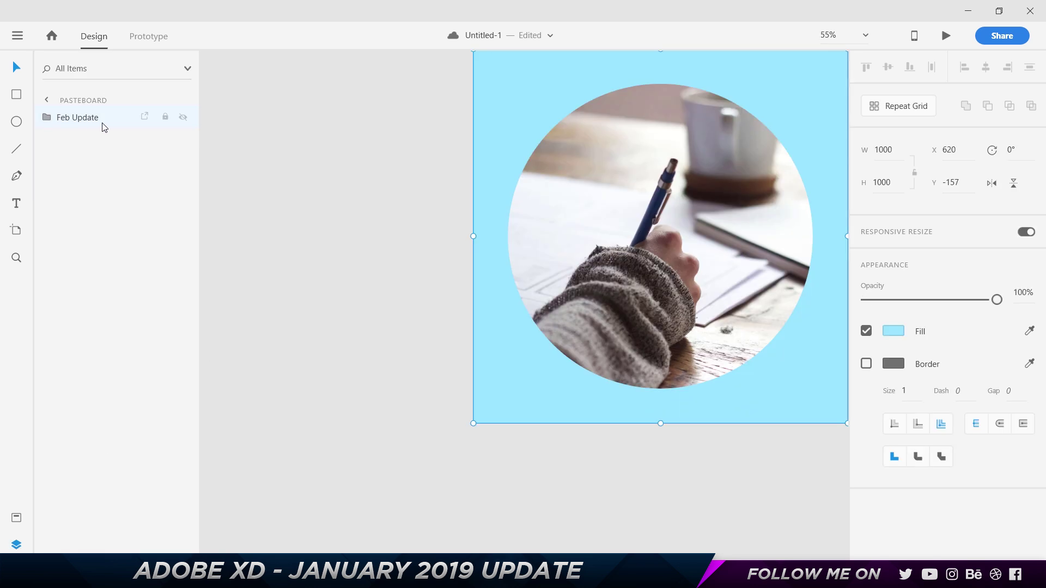
scroll(420, 162, right, 3)
scroll(420, 162, up, 2)
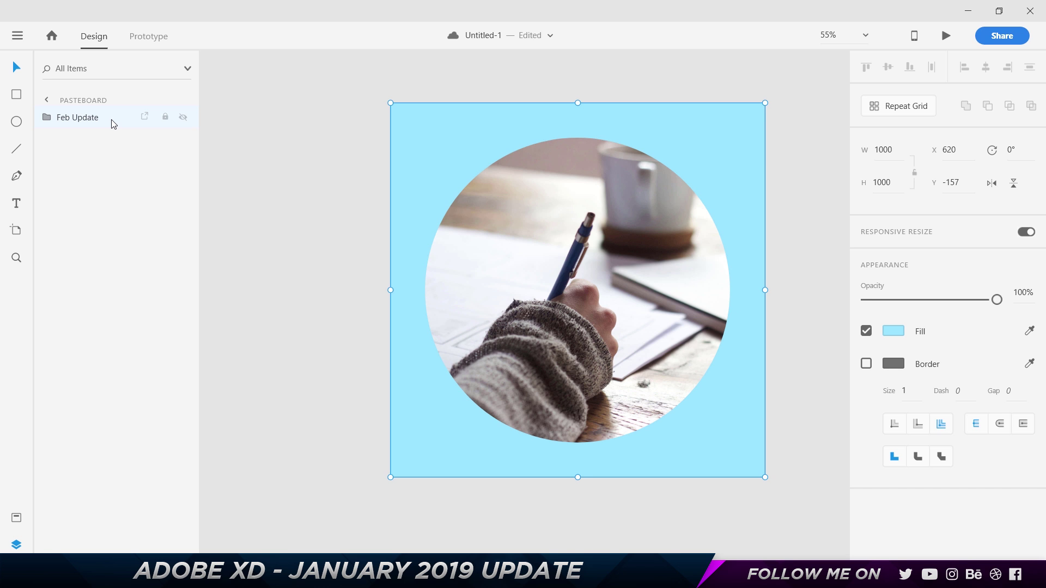
double_click(113, 124)
click(115, 141)
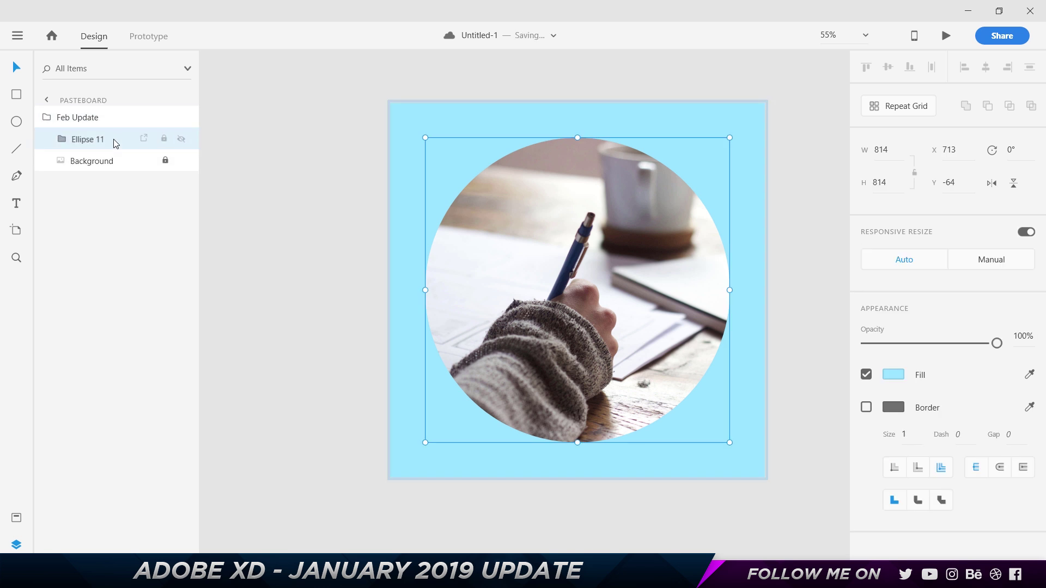
double_click(114, 141)
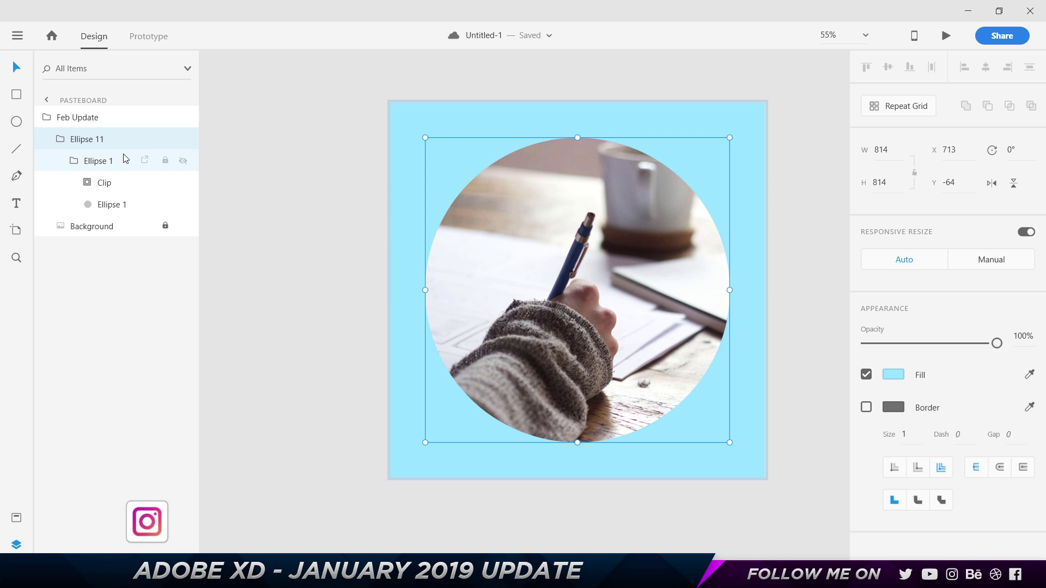
- Inspect the Ellipse 1, Clip and Background layers, comparing them with Photoshop's layers
click(125, 161)
click(118, 175)
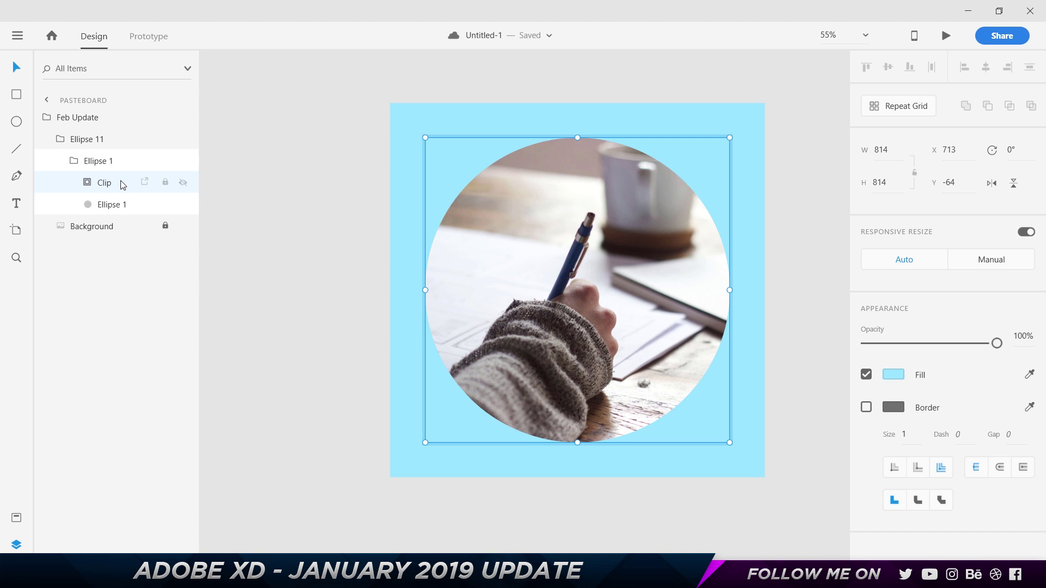
click(127, 227)
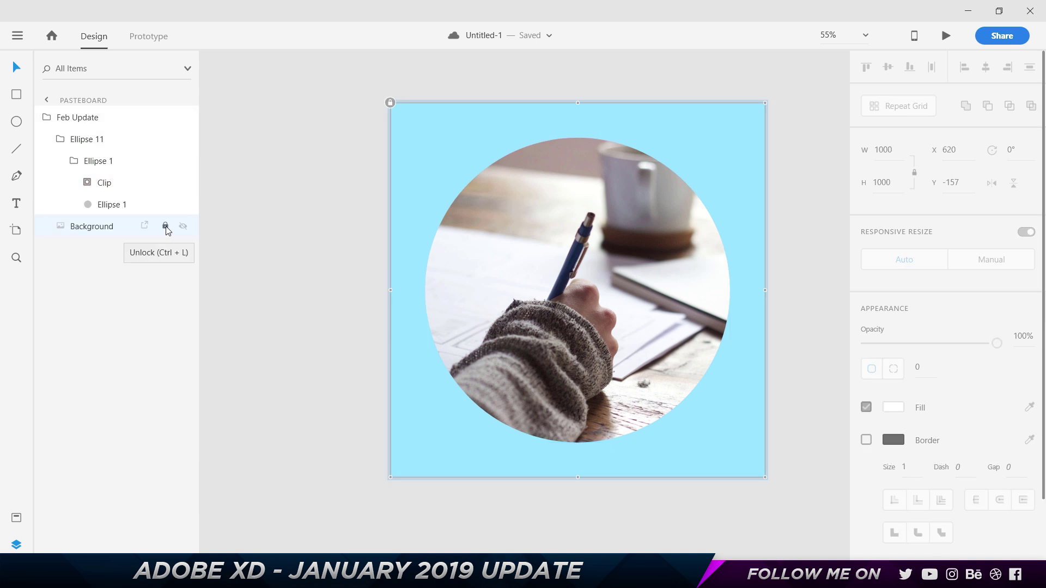
key(alt+Tab)
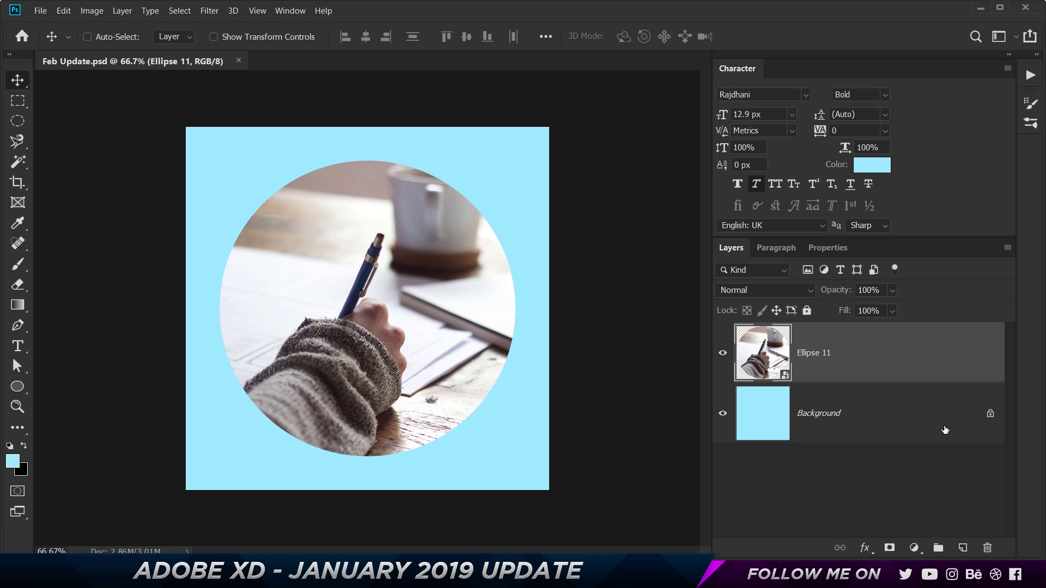
key(alt+Tab)
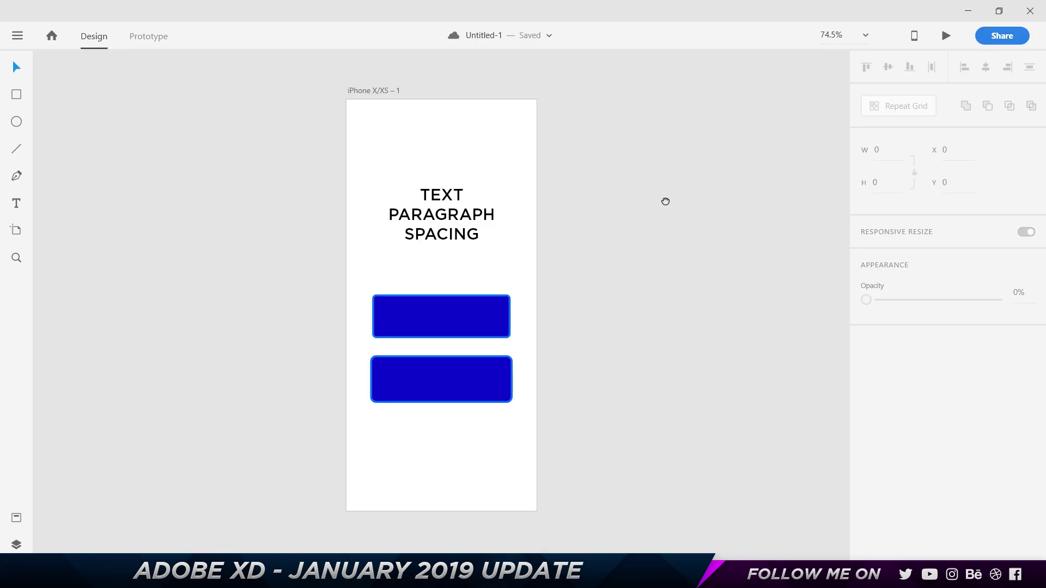
- Stretch the TEXT PARAGRAPH SPACING text box down to a height of 180
click(459, 231)
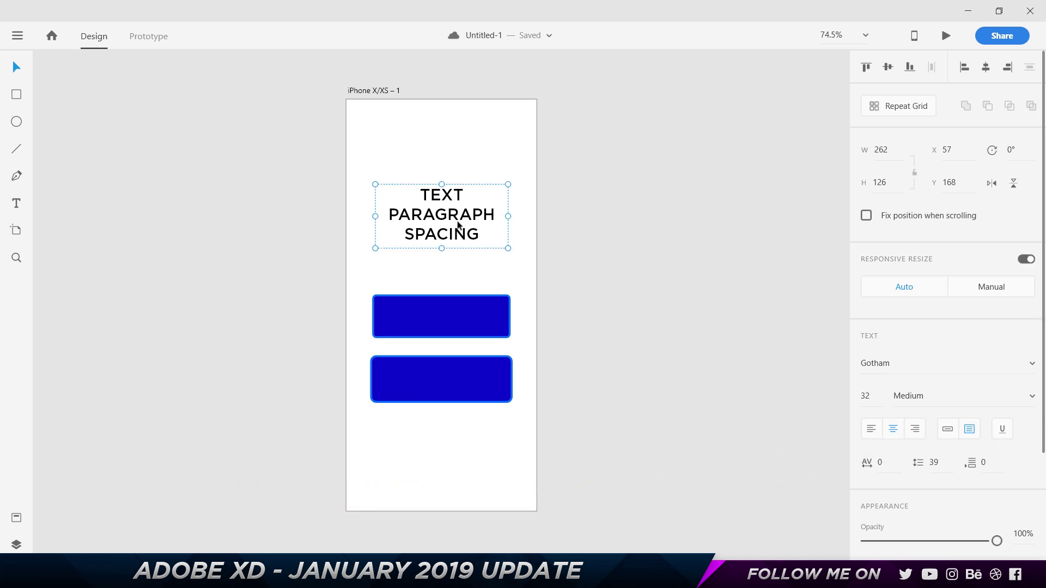
scroll(883, 313, down, 3)
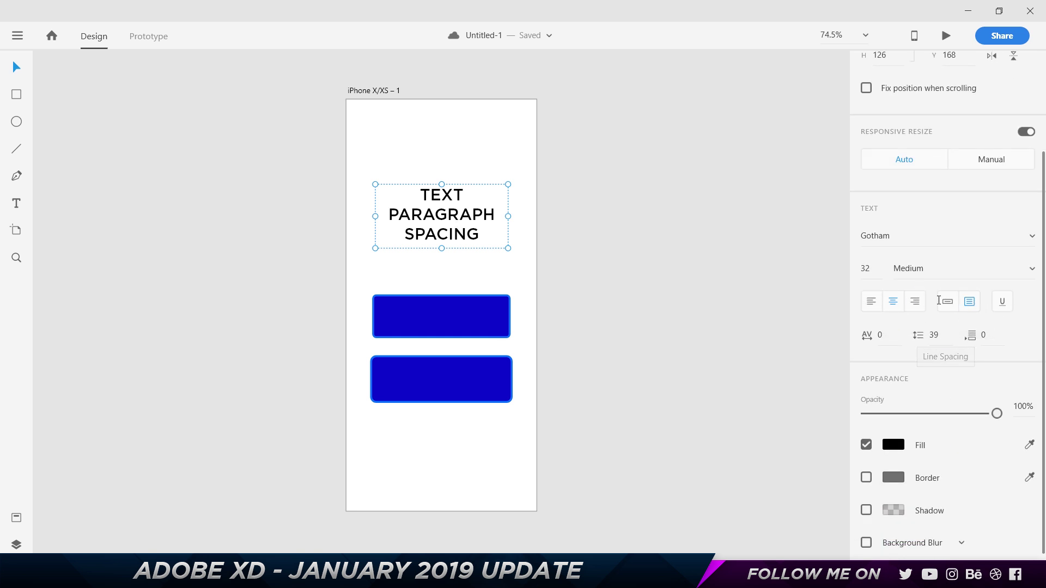
drag(934, 335, 380, 176)
click(456, 257)
click(443, 240)
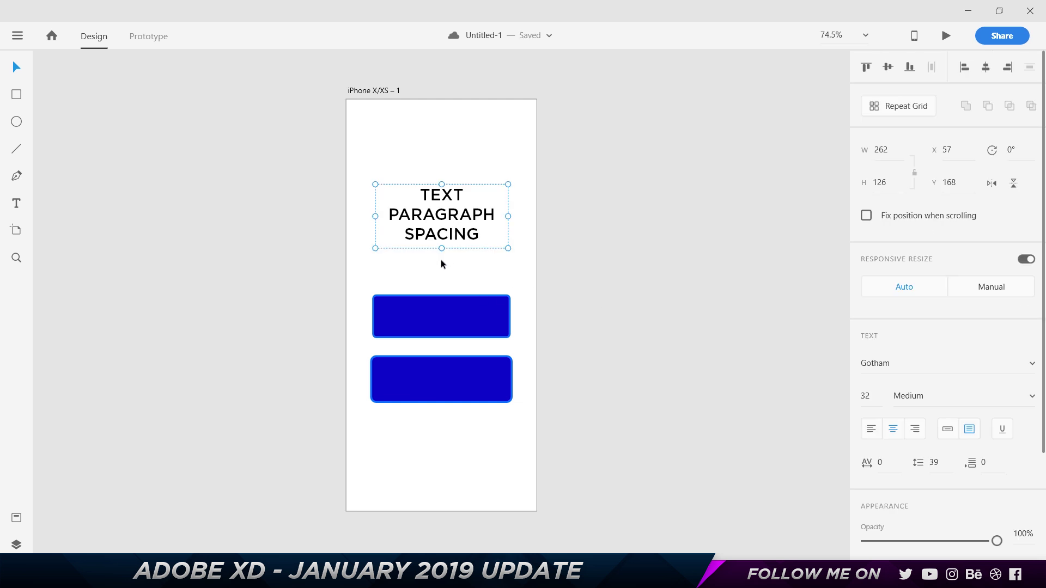
drag(439, 263, 440, 291)
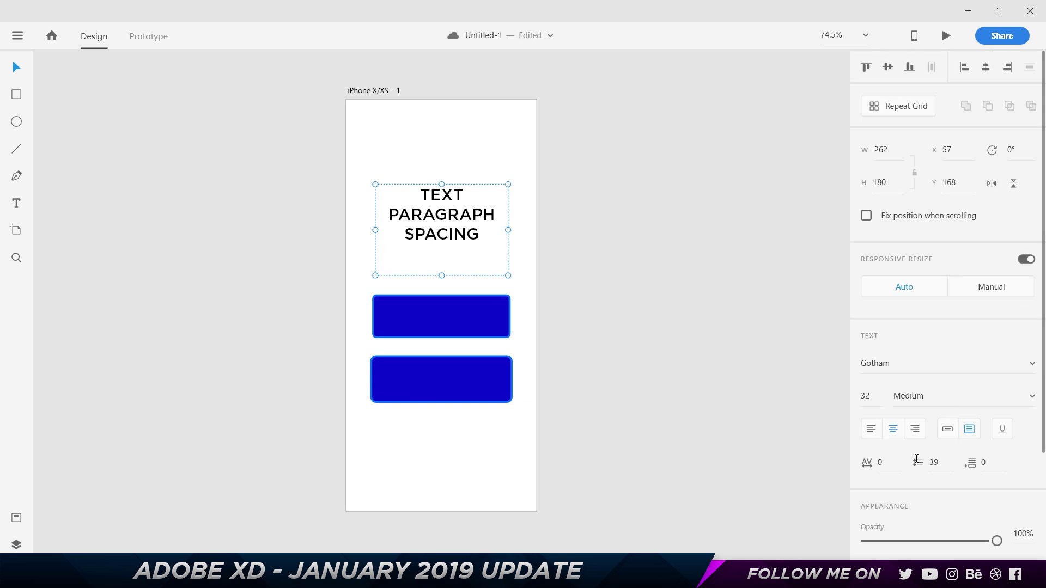
- Inspect both blue rectangles' border joins, then fit the whole artboard back in view
click(406, 299)
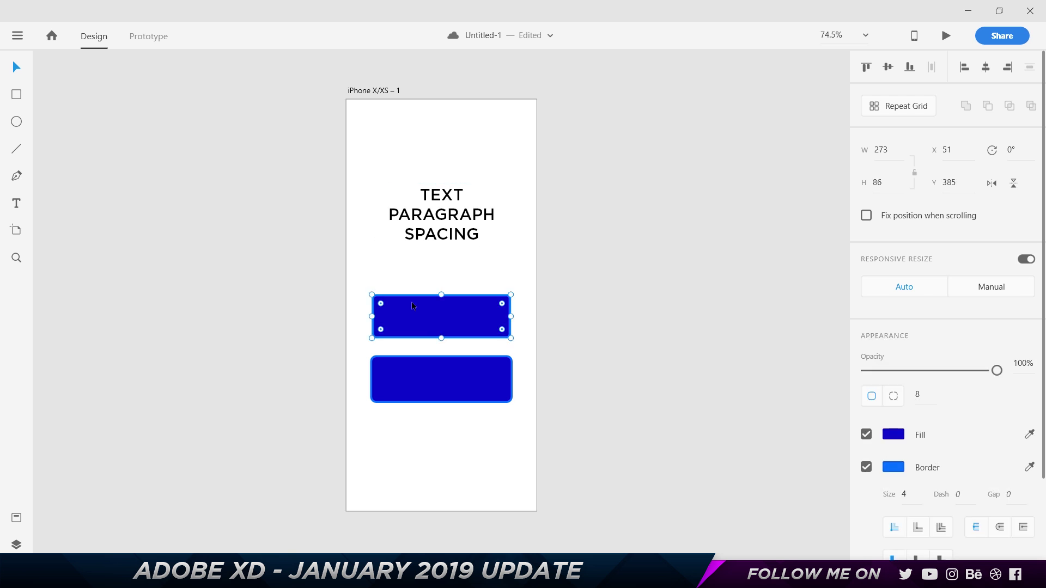
scroll(406, 299, up, 5)
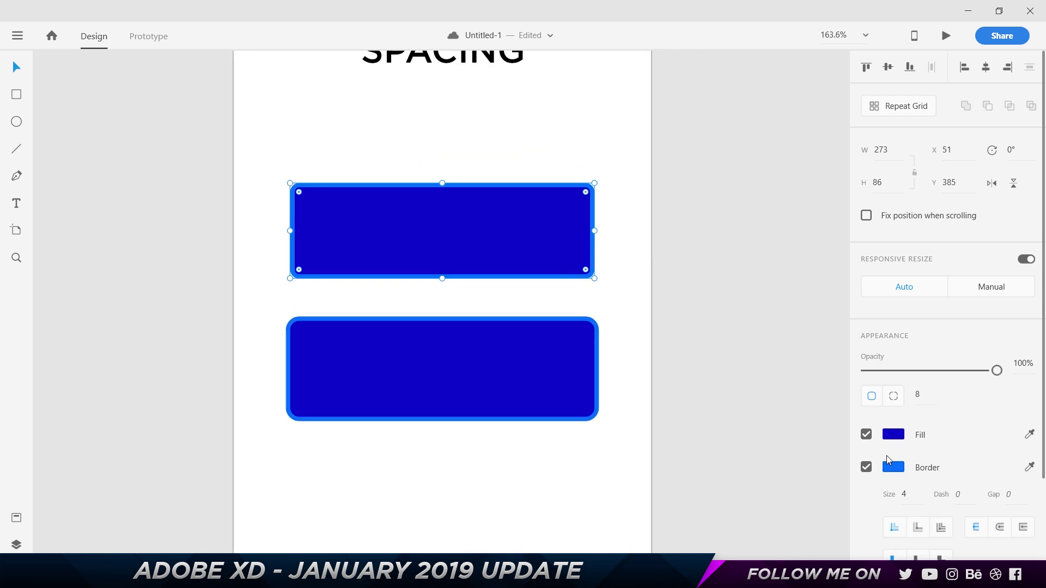
scroll(889, 460, down, 2)
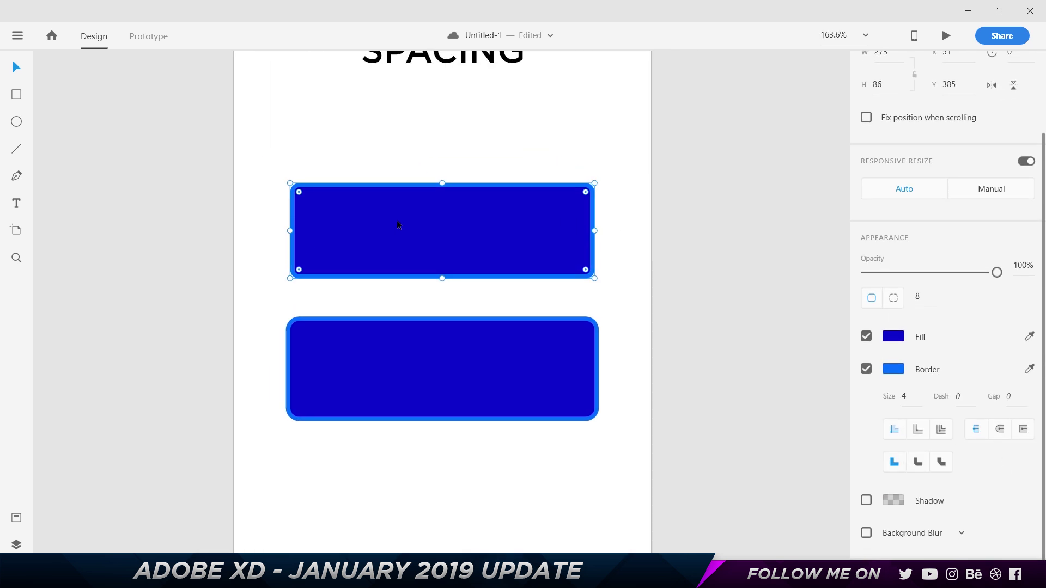
key(Tab)
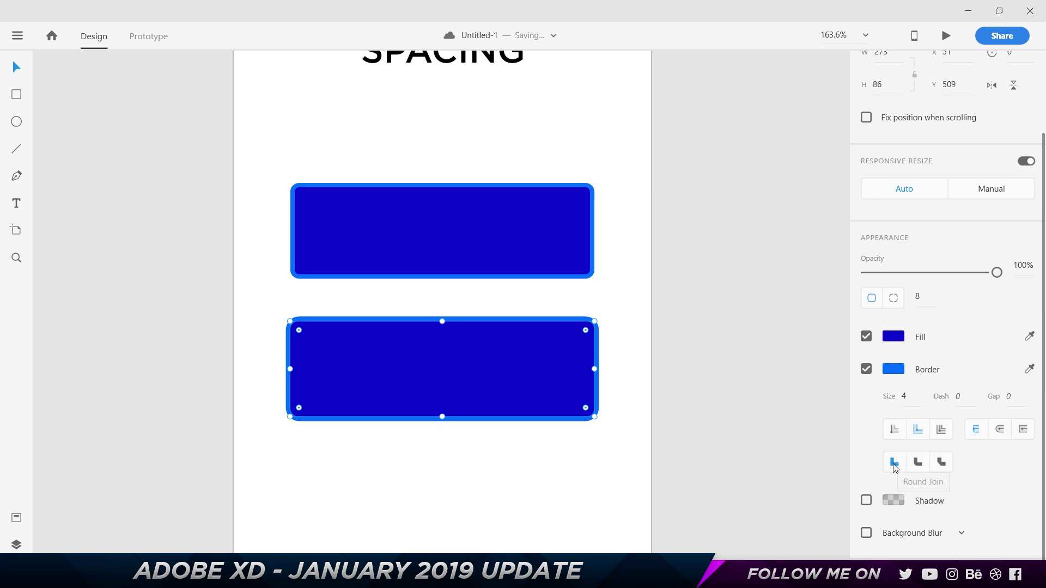
key(Escape)
key(ctrl+0)
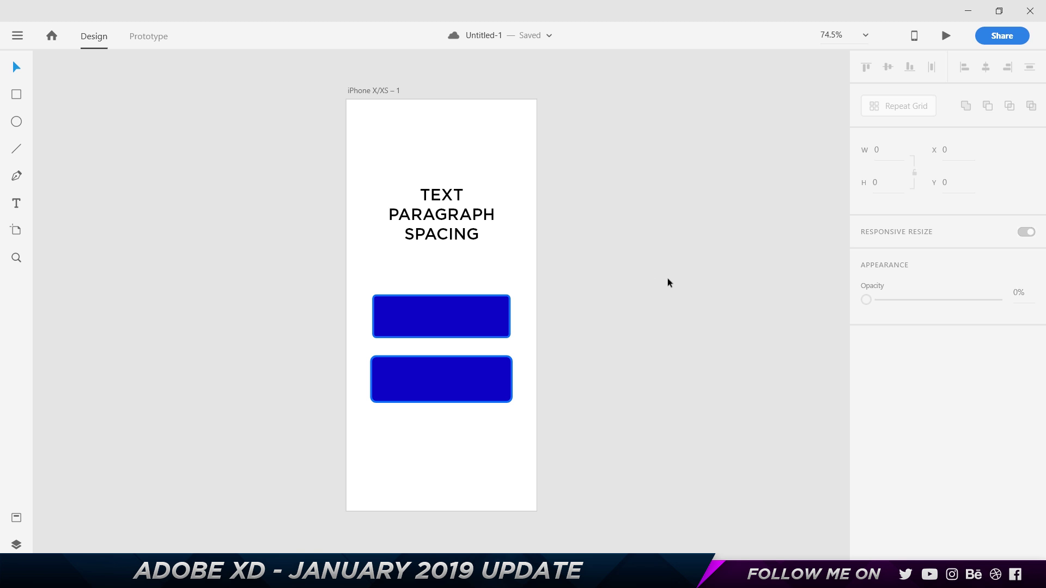
- Open the Desktop Preview, move its window to the right, and start recording
click(947, 38)
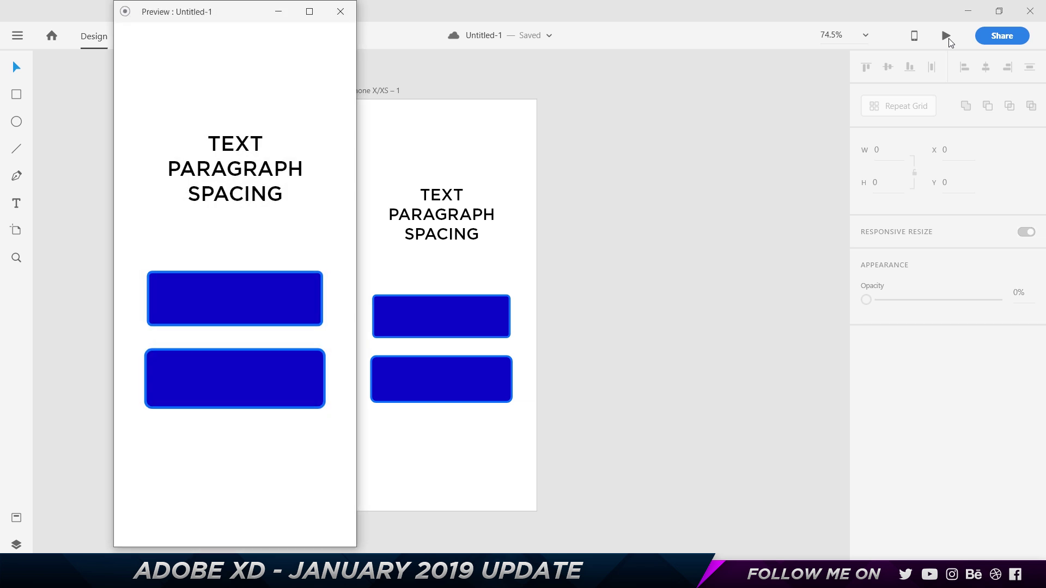
drag(224, 21, 557, 14)
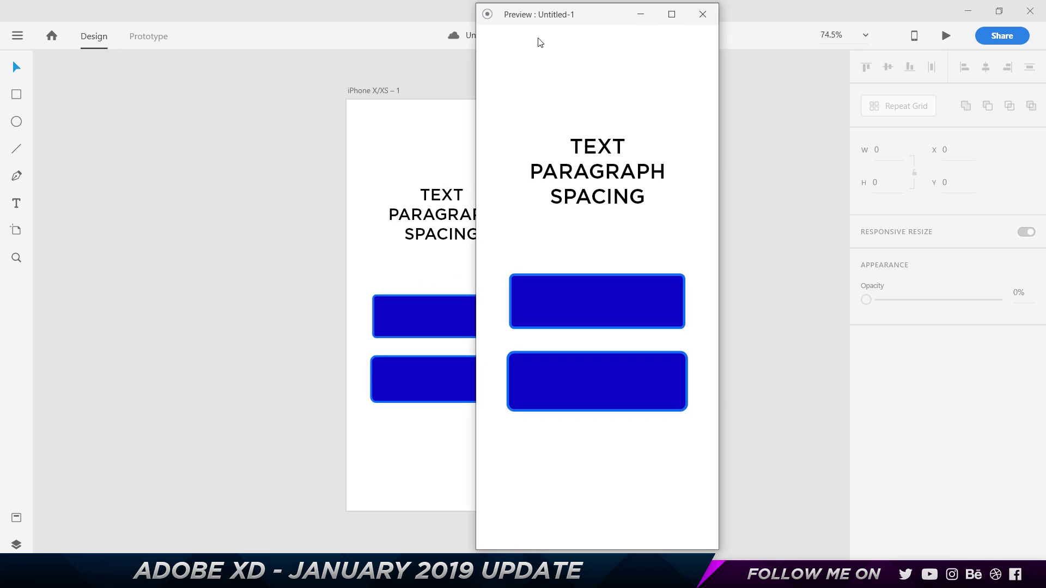
click(487, 16)
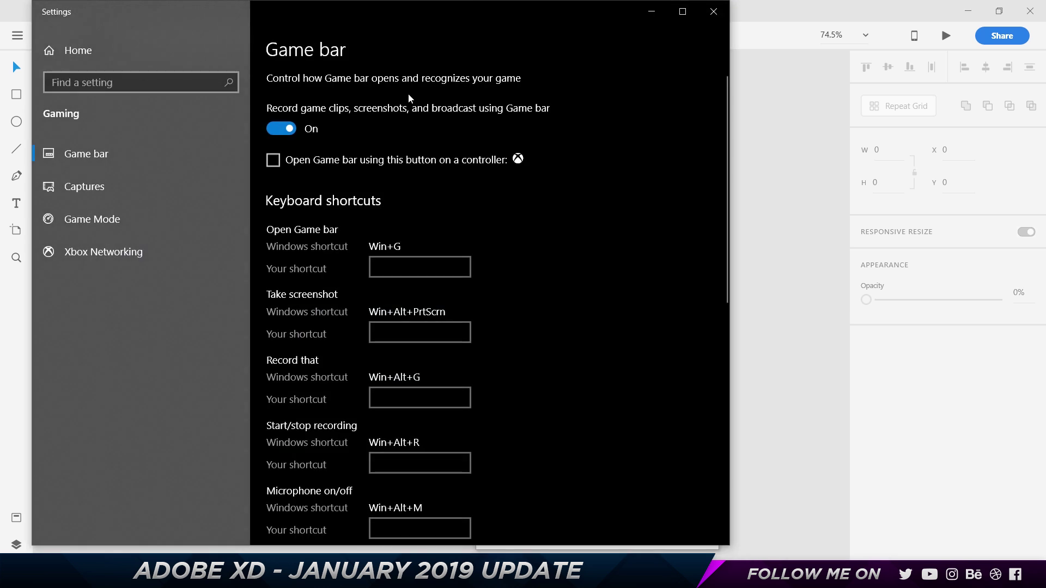
- Move the Settings window aside, minimize Game bar settings, and dismiss the Game bar overlay
drag(424, 22, 738, 24)
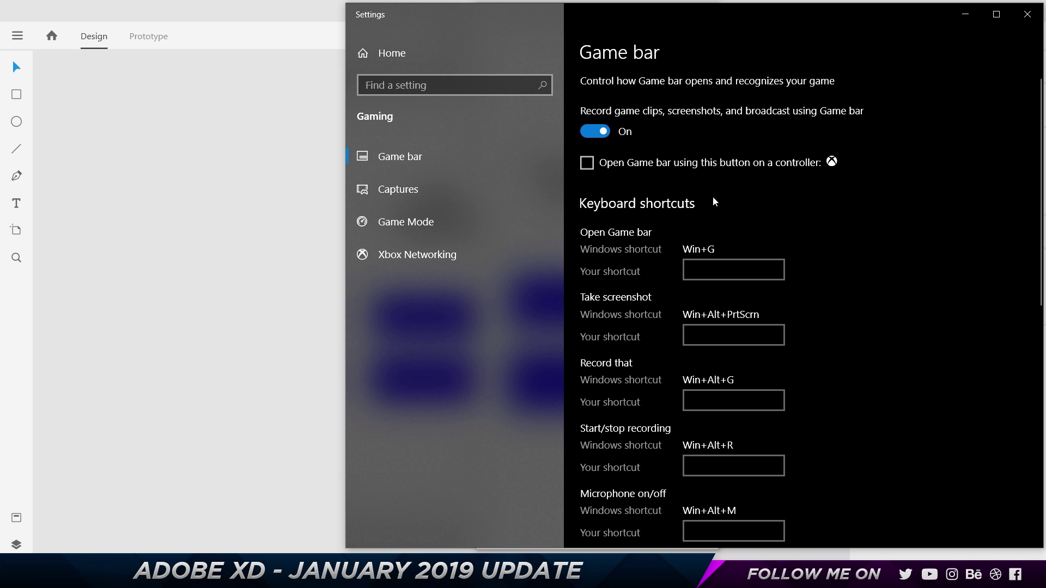
key(super+g)
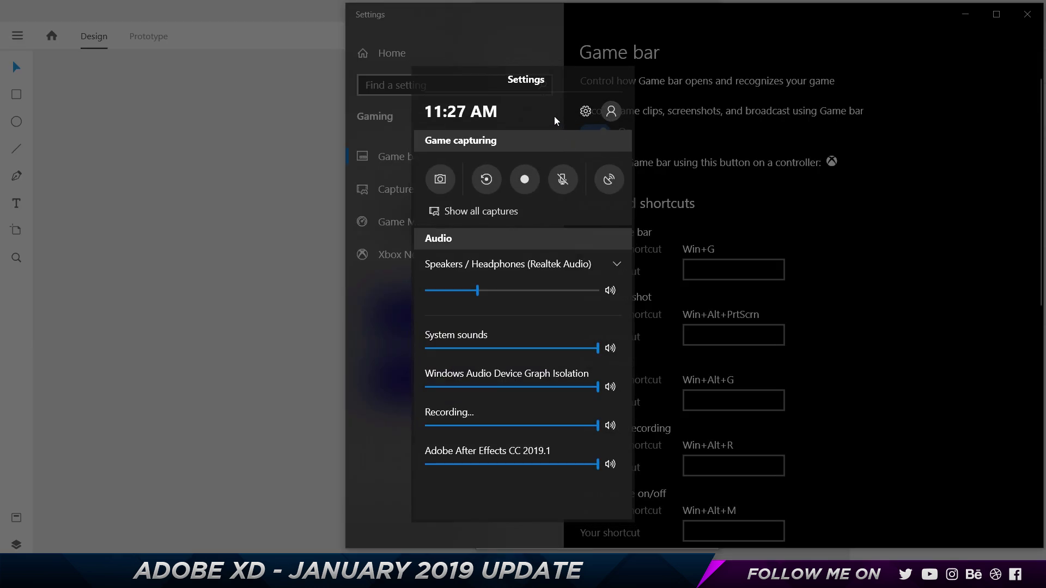
click(970, 17)
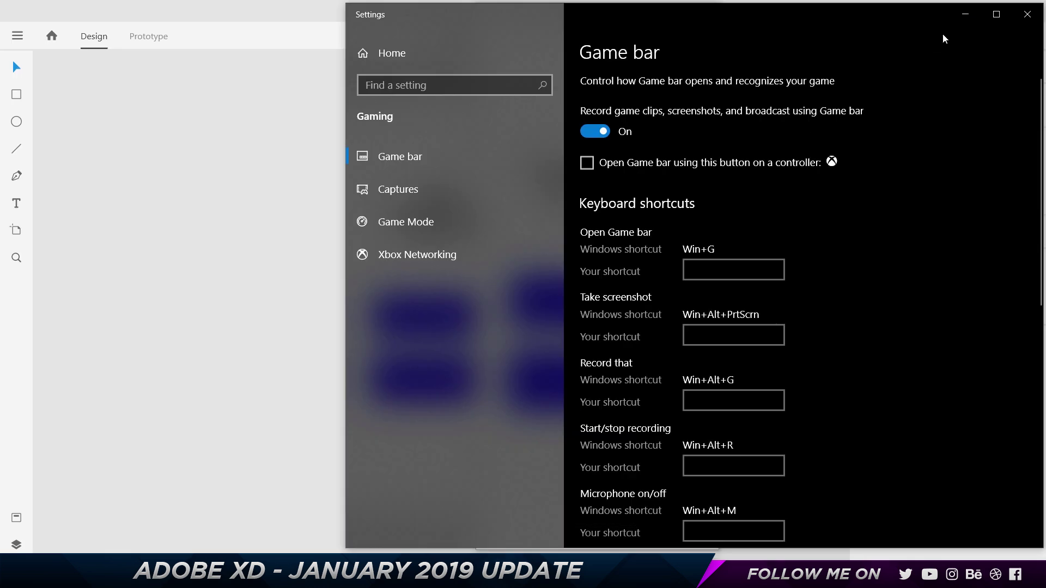
click(960, 16)
key(super+g)
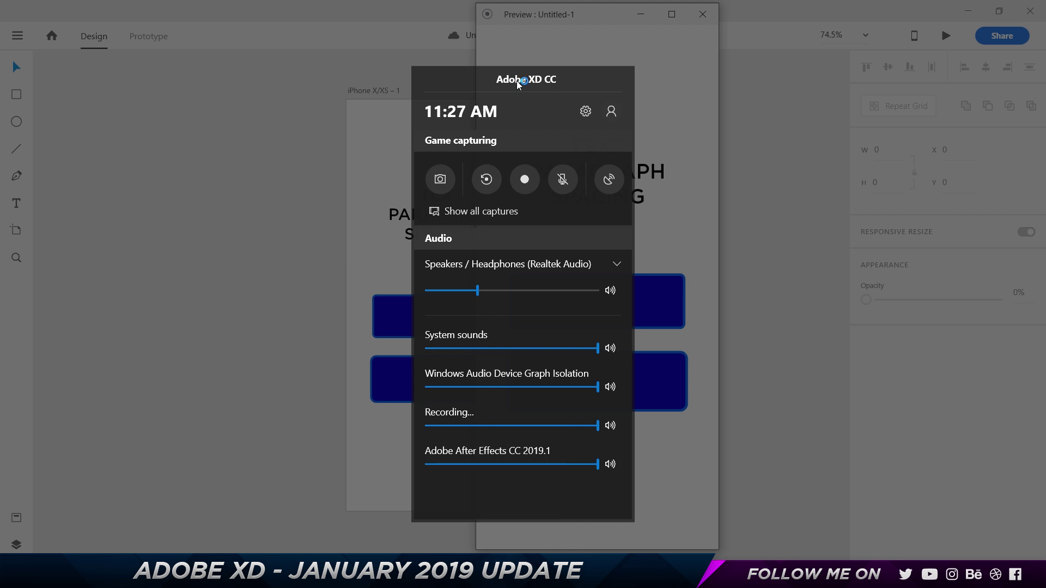
click(671, 192)
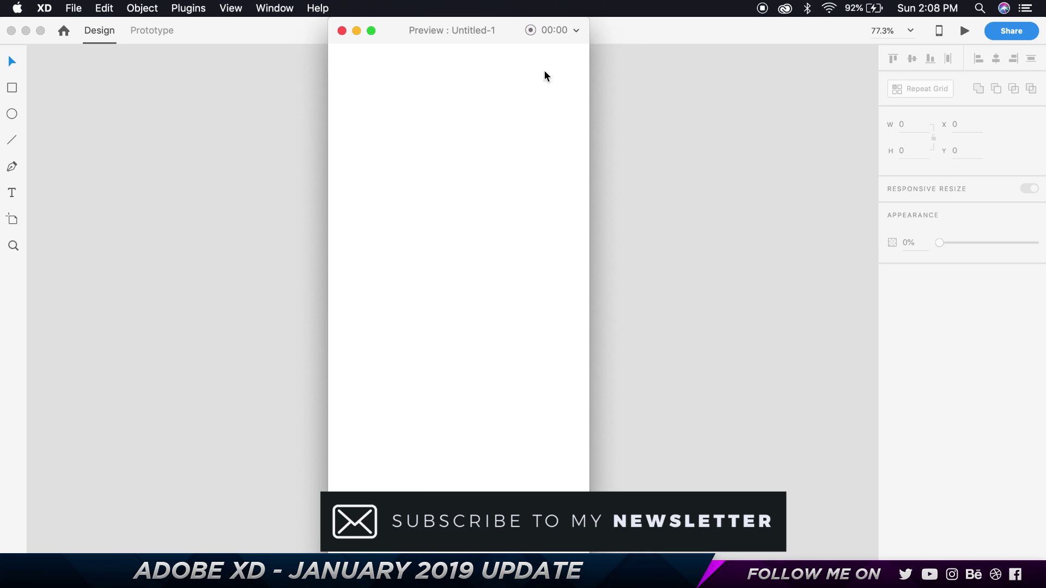
- Check Enable Microphone in the preview's recording options, then deselect on the design canvas
click(576, 31)
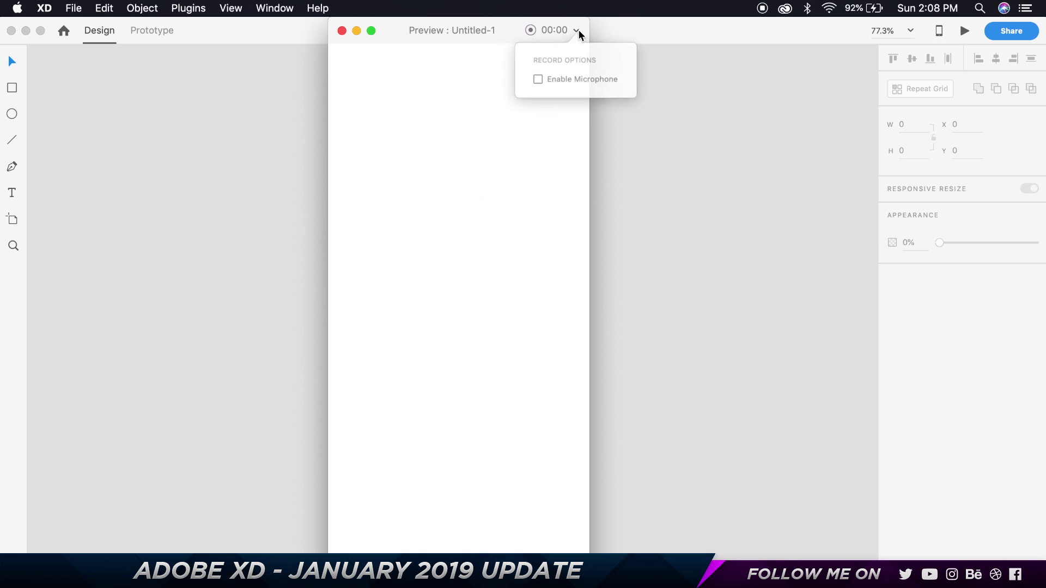
click(540, 78)
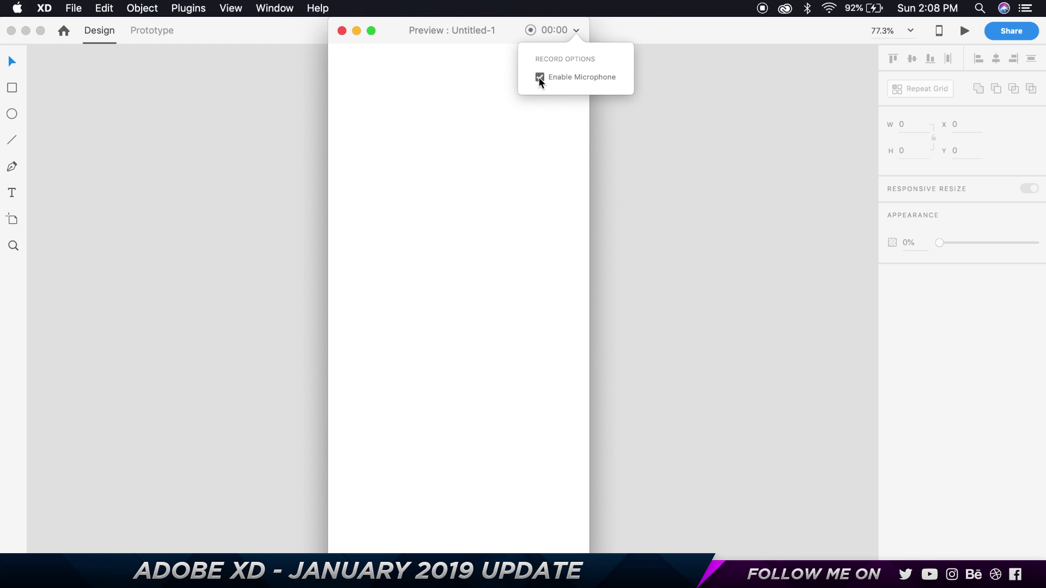
click(515, 138)
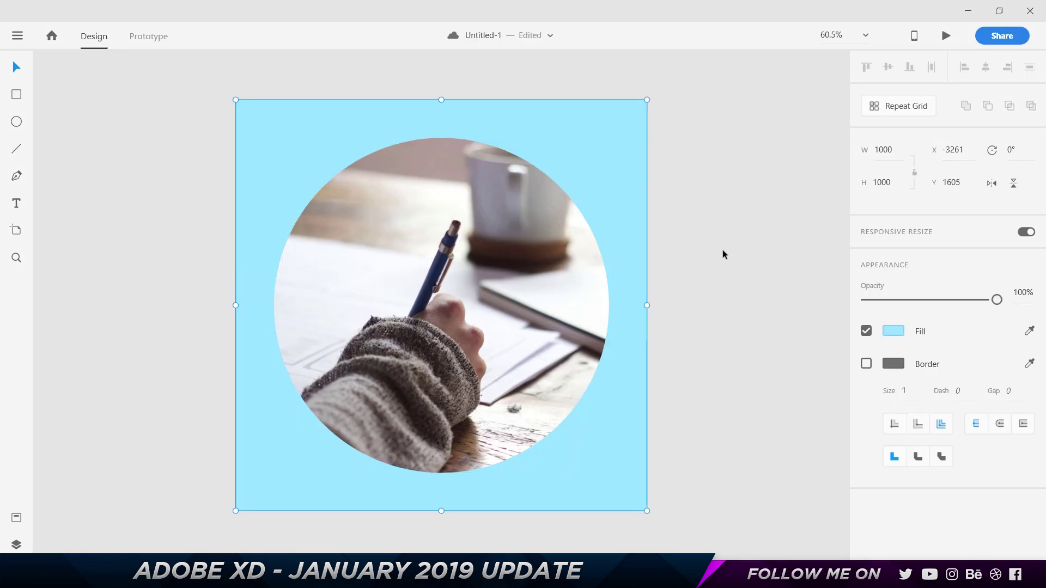
click(722, 253)
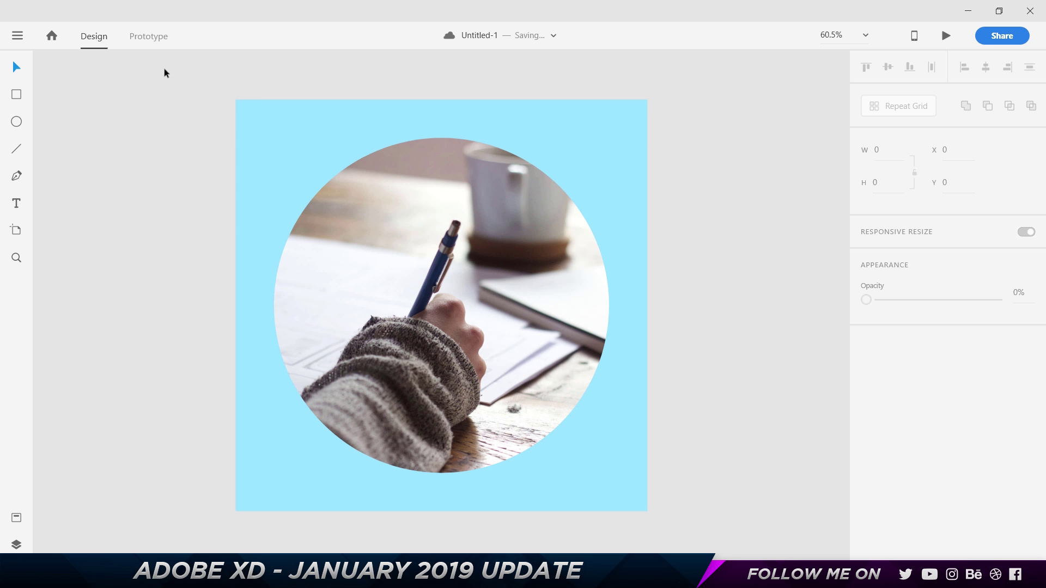
- Draw a square left of the photo artboard and fill it with the photo's navy pen colour
click(16, 94)
drag(81, 127, 133, 177)
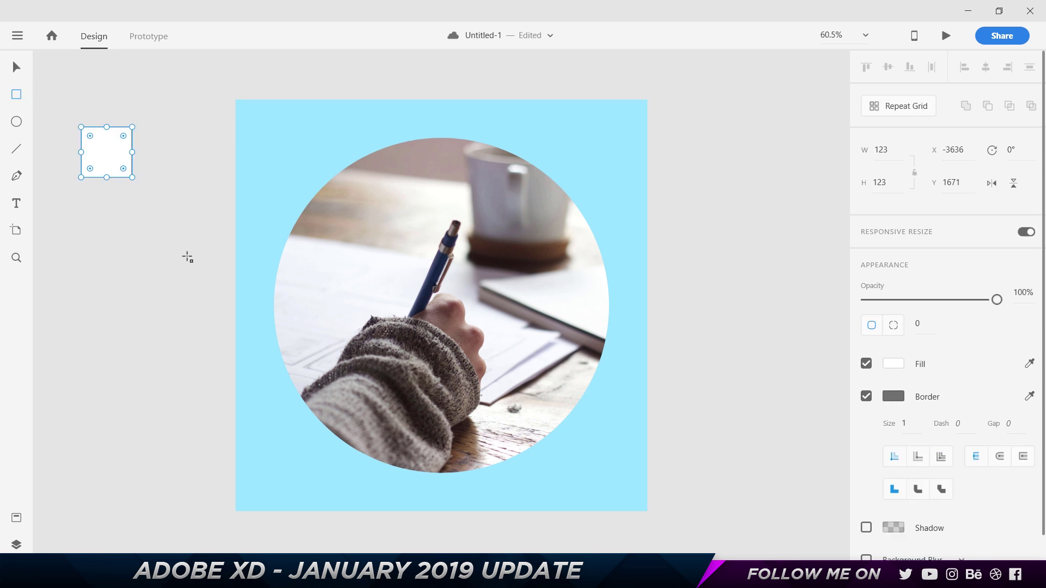
click(133, 203)
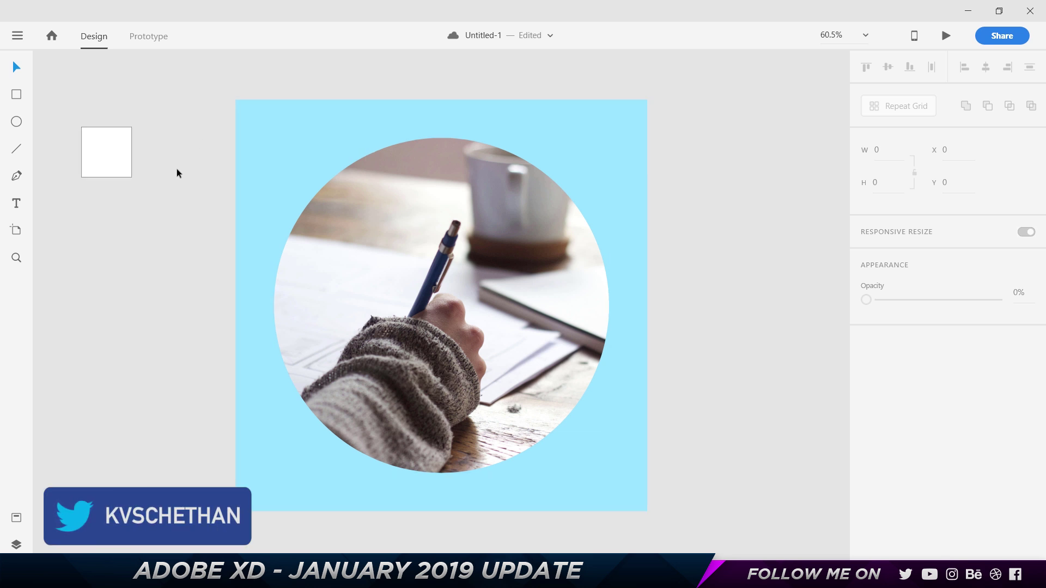
click(107, 152)
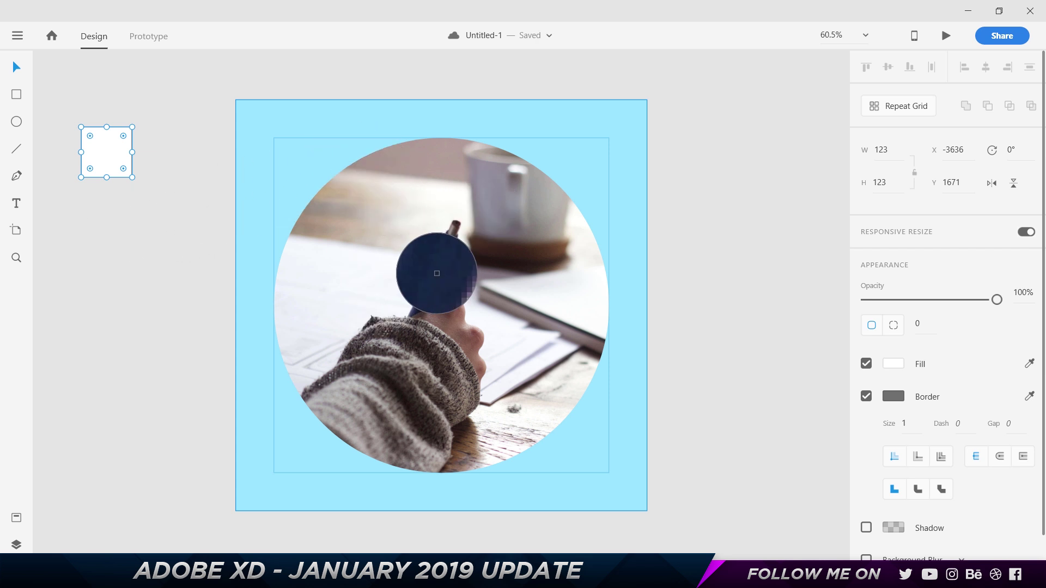
click(436, 274)
click(109, 238)
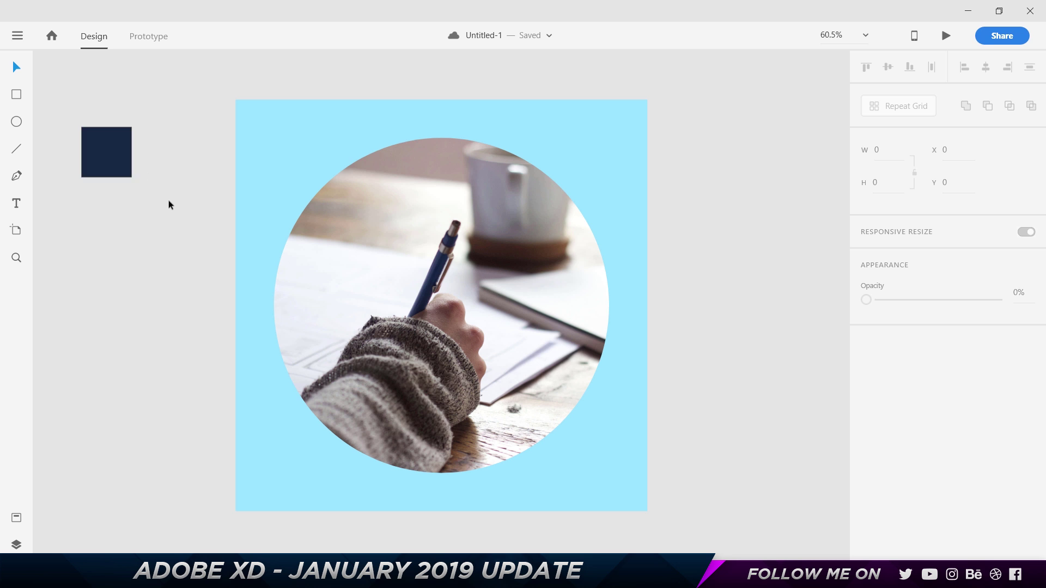
- Resample the square's fill to dark brown from the photo
click(112, 167)
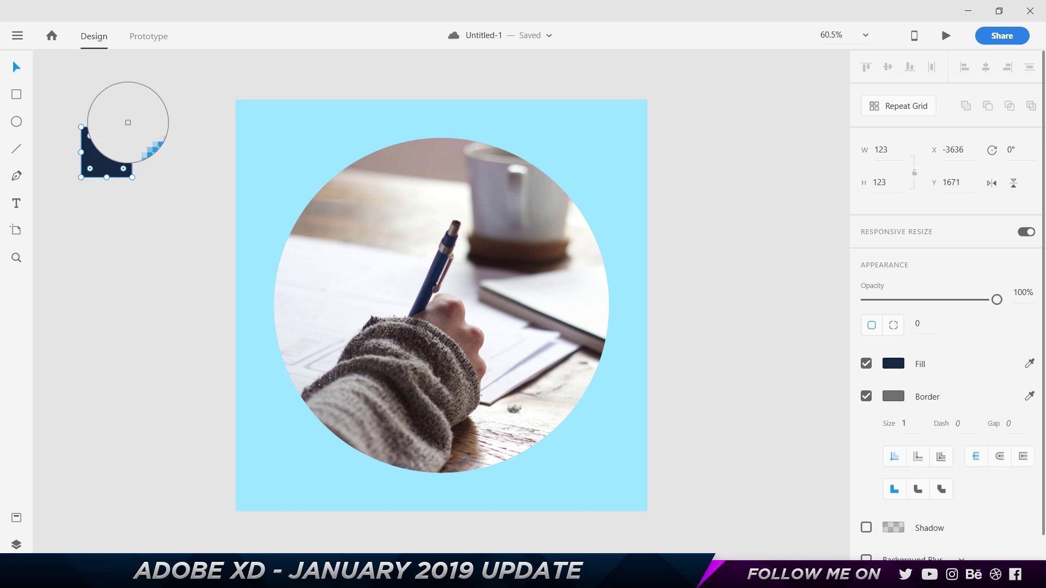
click(399, 335)
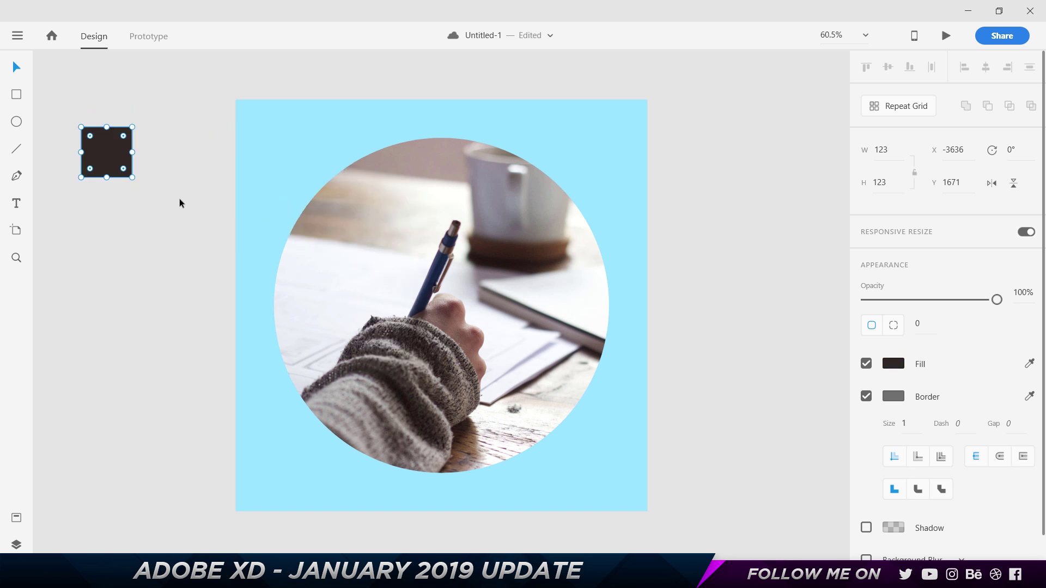
key(i)
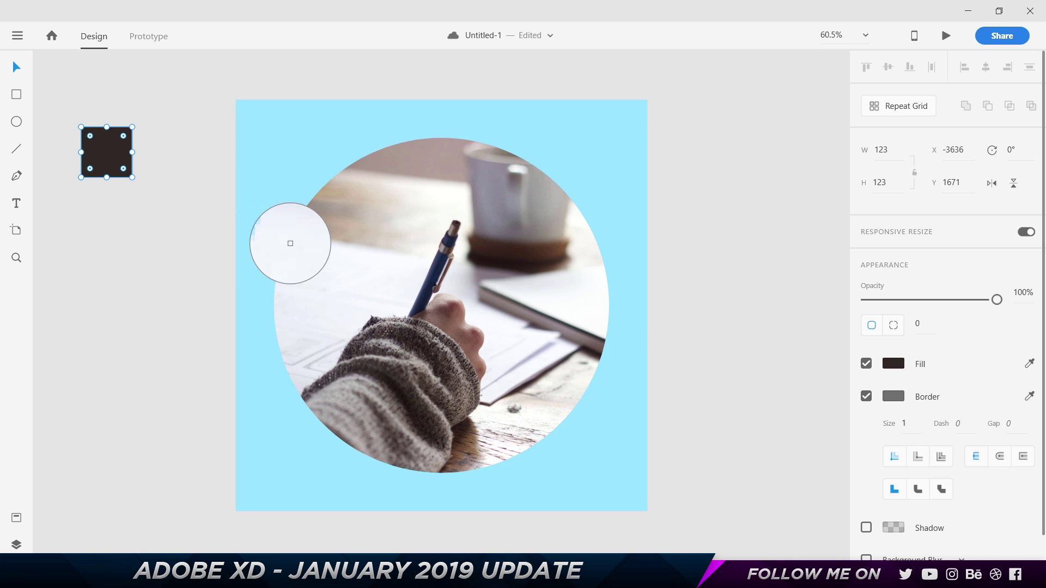
key(Escape)
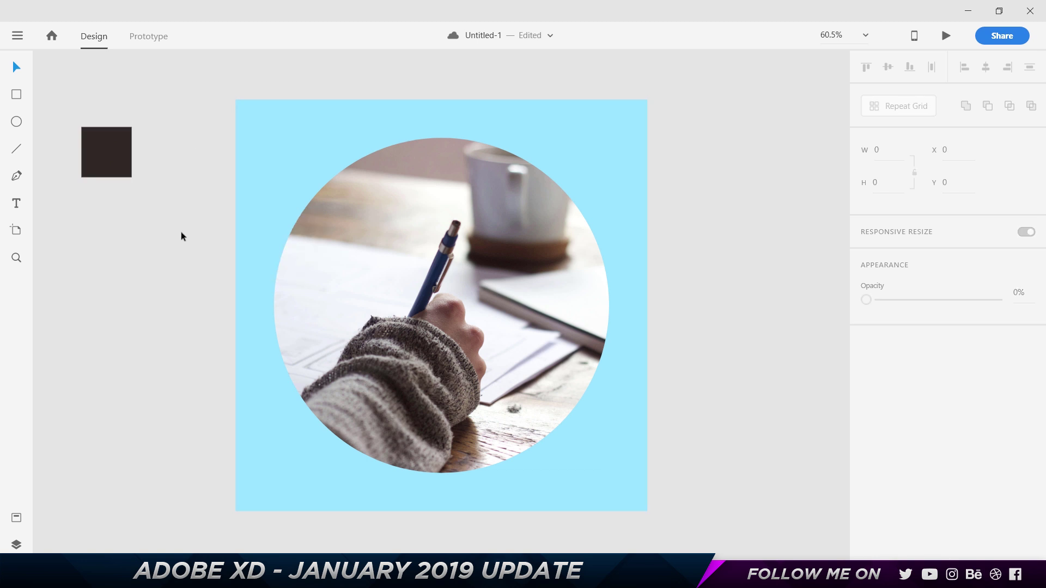